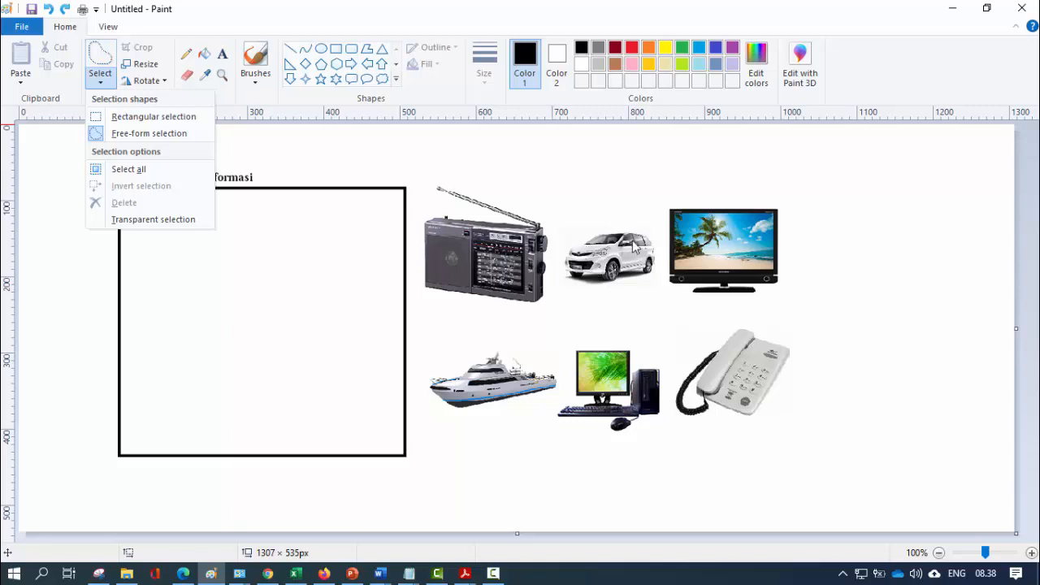
Delete the car picture with a rectangular selection about 134 × 110 px, and undo the deletion
left_click(111, 117)
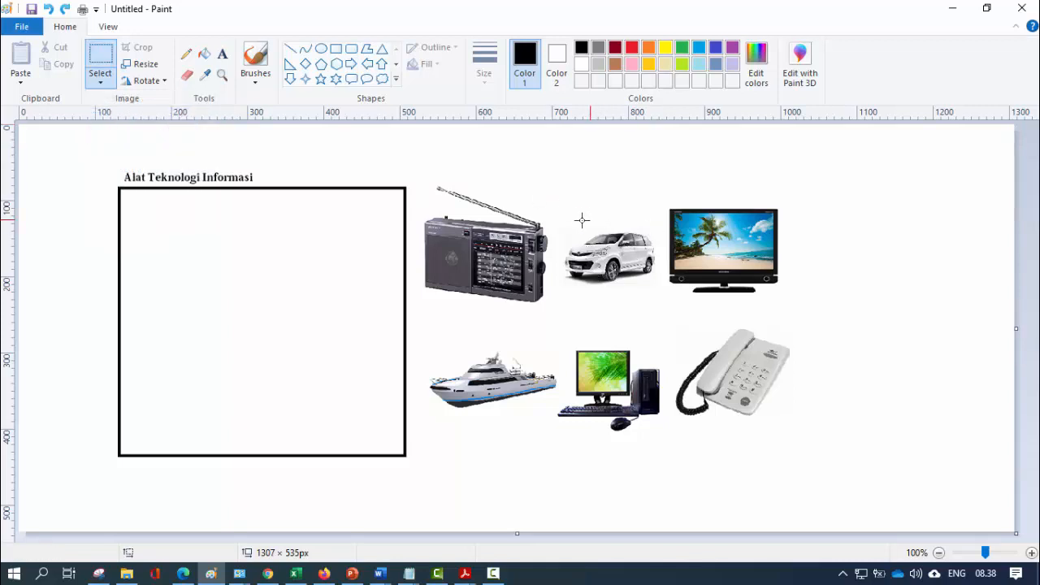
left_click_drag(559, 213, 661, 297)
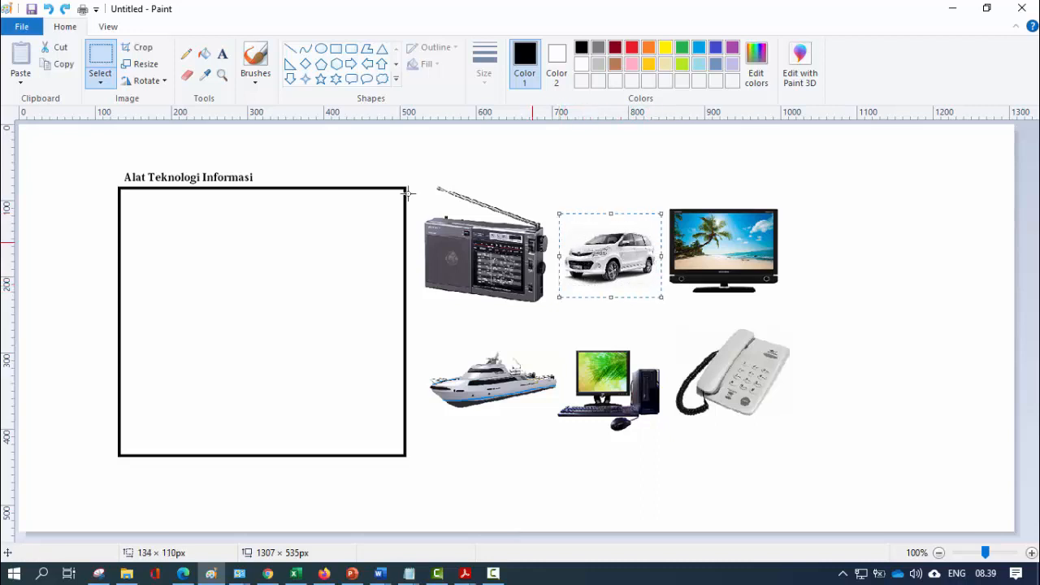
left_click(101, 83)
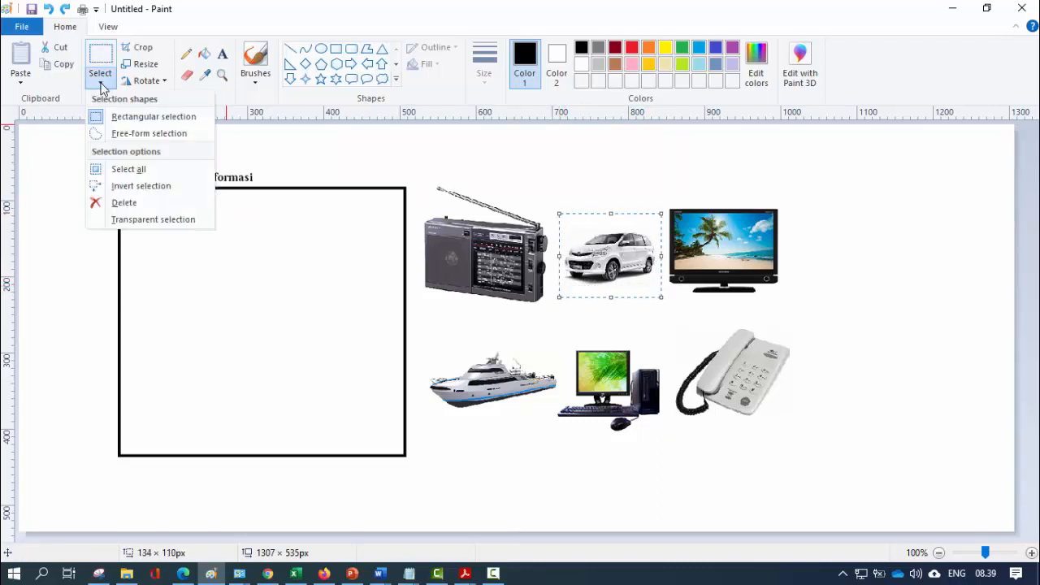
left_click(114, 205)
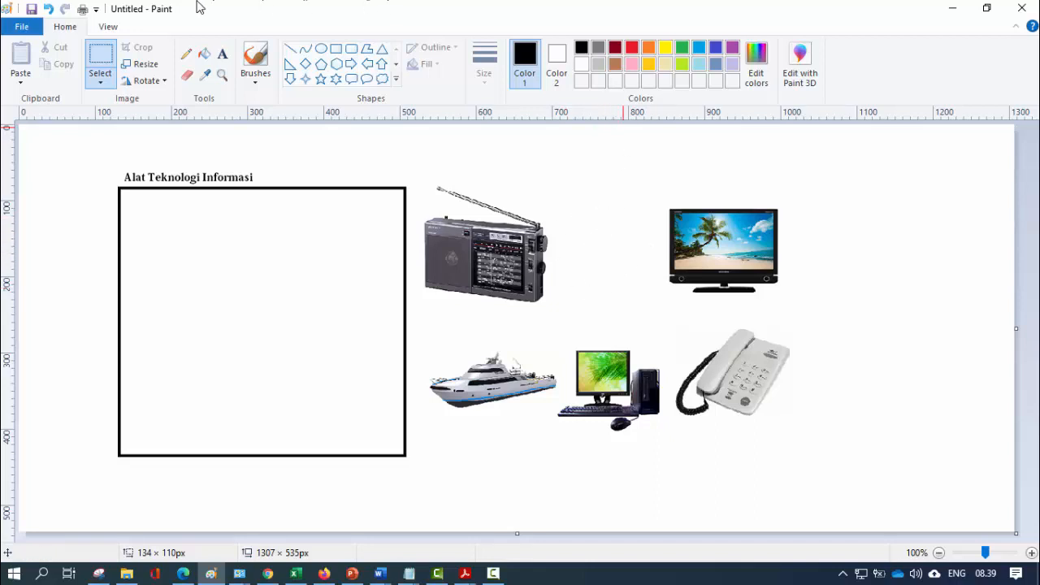
left_click(49, 9)
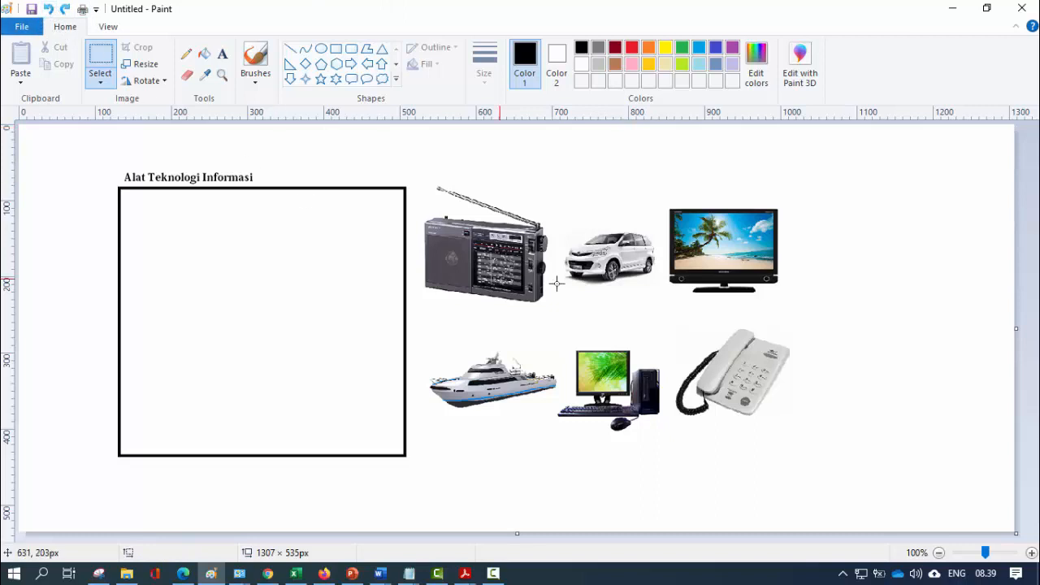
Turn on transparent selection and select the radio with a rectangle about 184 × 193 px, shifting it slightly
left_click(100, 80)
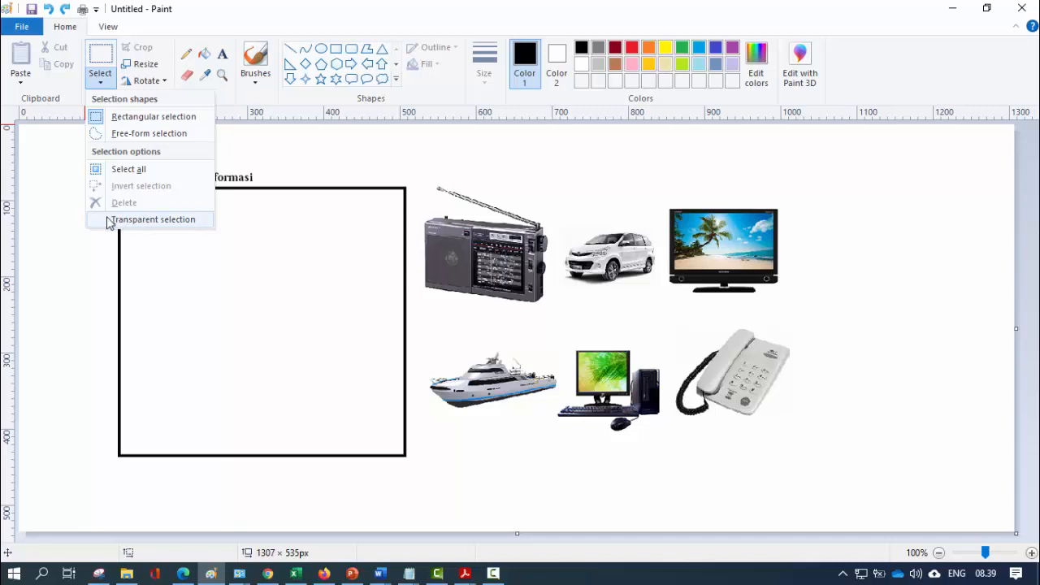
left_click(138, 219)
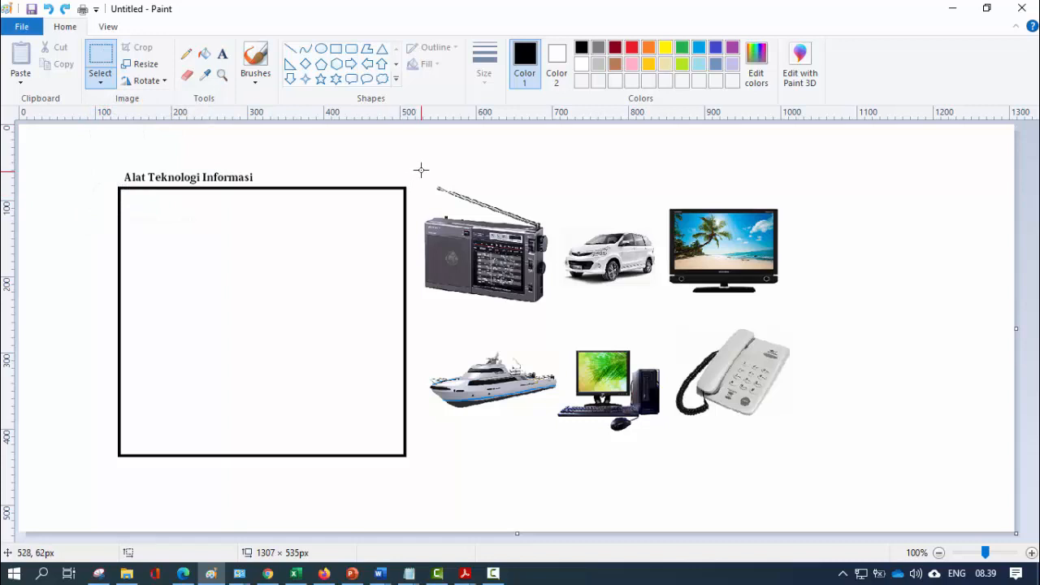
left_click_drag(421, 169, 561, 317)
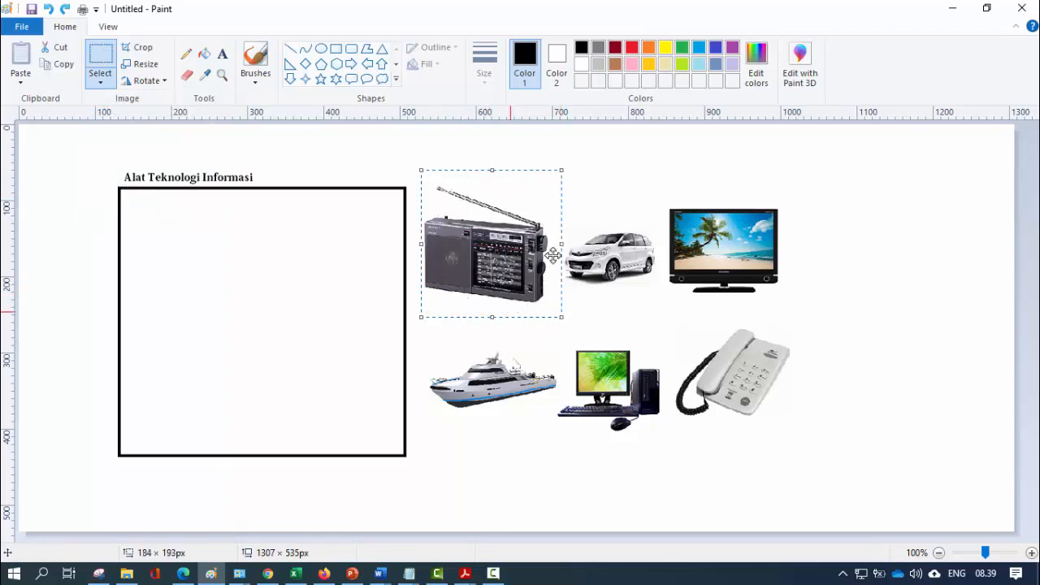
mouse_move(497, 250)
left_mouse_down()
mouse_move(471, 261)
mouse_move(350, 265)
mouse_move(496, 251)
left_mouse_up()
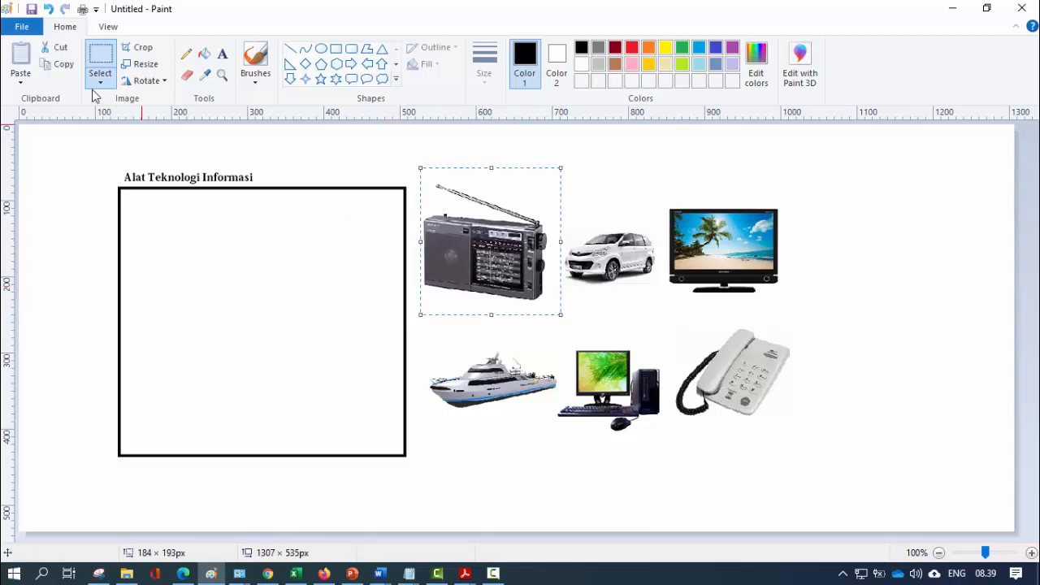
Turn off transparent selection and move the selected radio over the right edge of the Alat Teknologi Informasi frame
left_click(100, 81)
left_click(153, 219)
left_click_drag(474, 249, 306, 234)
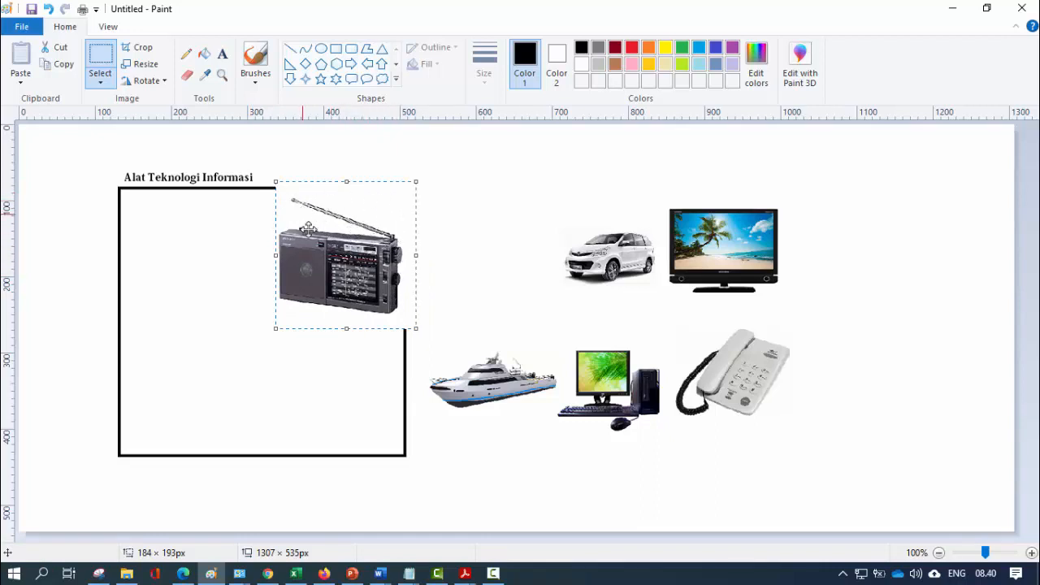
Turn transparent selection back on and shift the radio fully inside the frame's upper-right corner
left_click(101, 84)
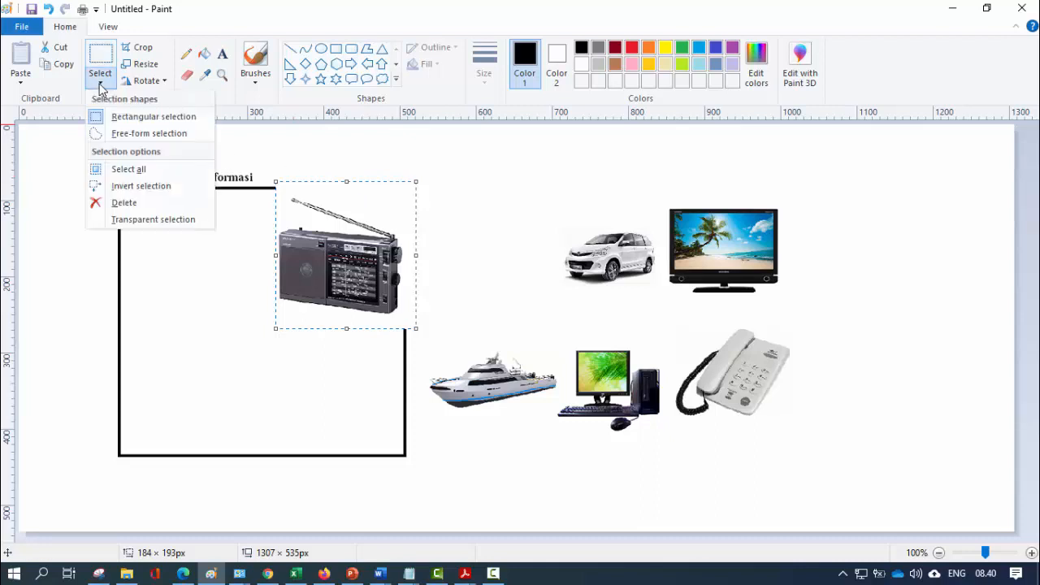
left_click(120, 221)
left_click(331, 242)
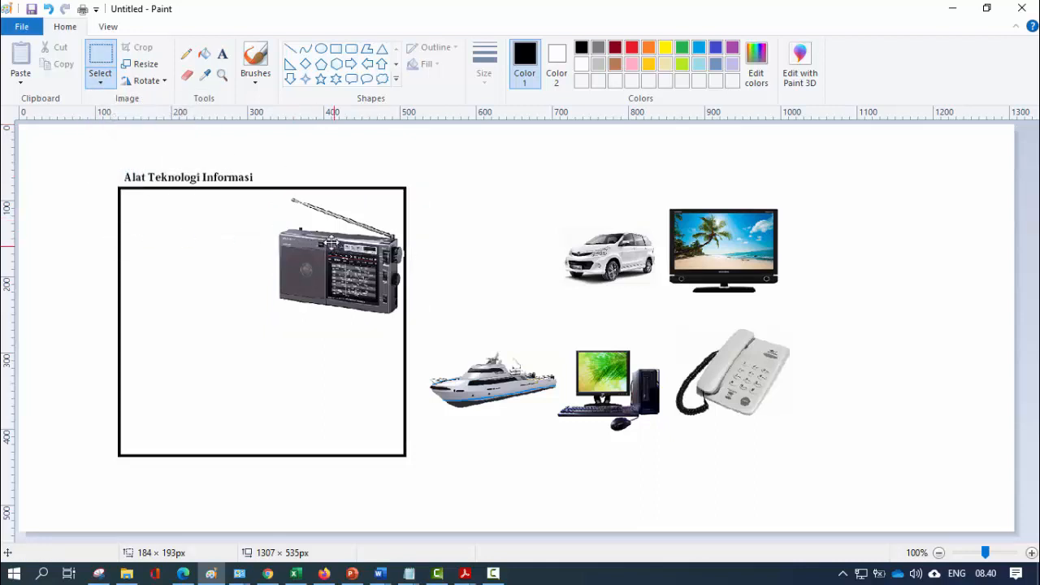
mouse_move(331, 242)
left_mouse_down()
mouse_move(291, 243)
mouse_move(307, 255)
mouse_move(316, 242)
left_mouse_up()
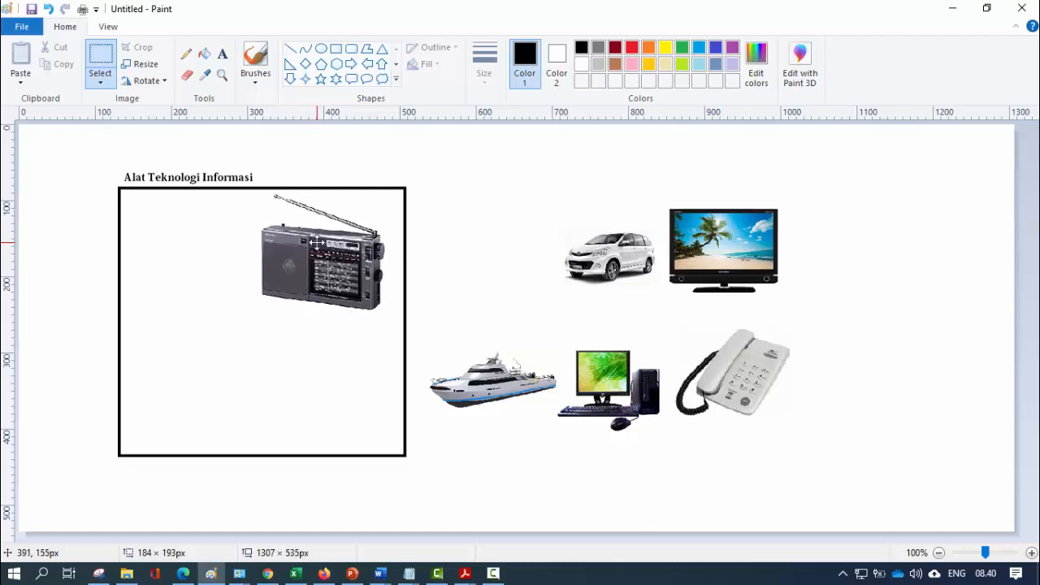
left_click(316, 243)
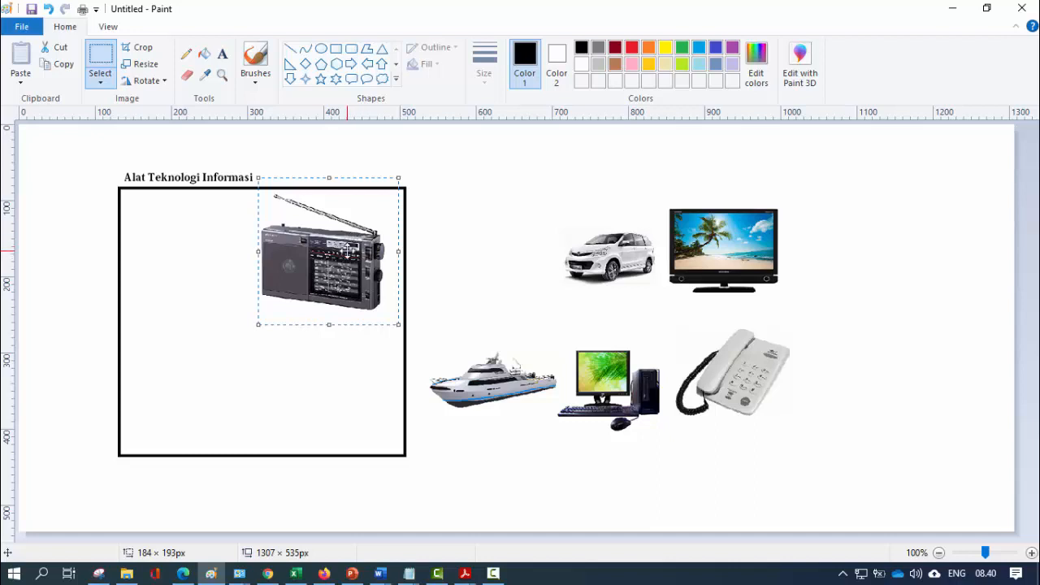
Move the radio back out of the frame to beside the car and deselect it
left_click_drag(348, 250, 523, 238)
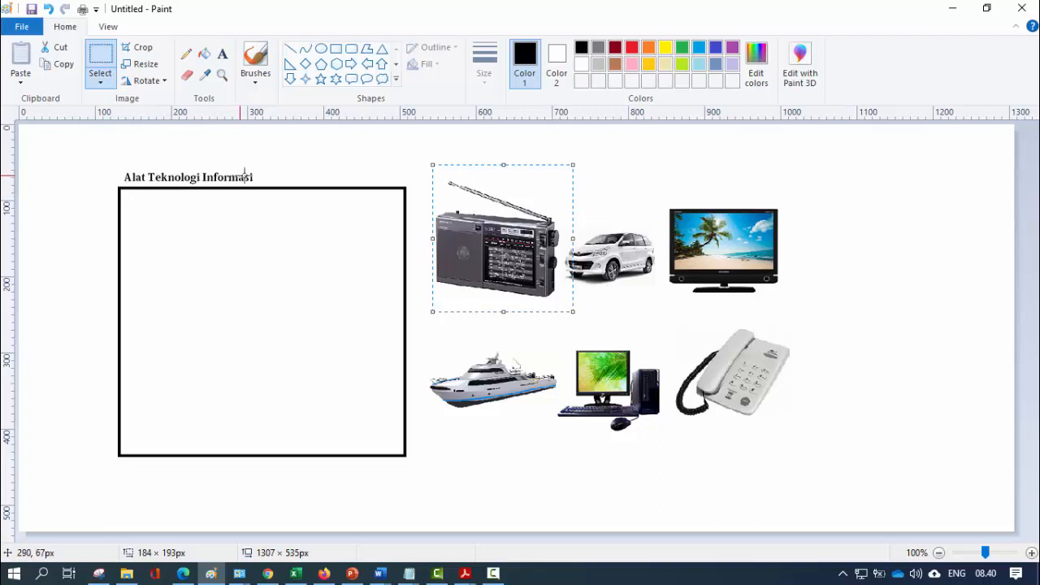
left_click(297, 157)
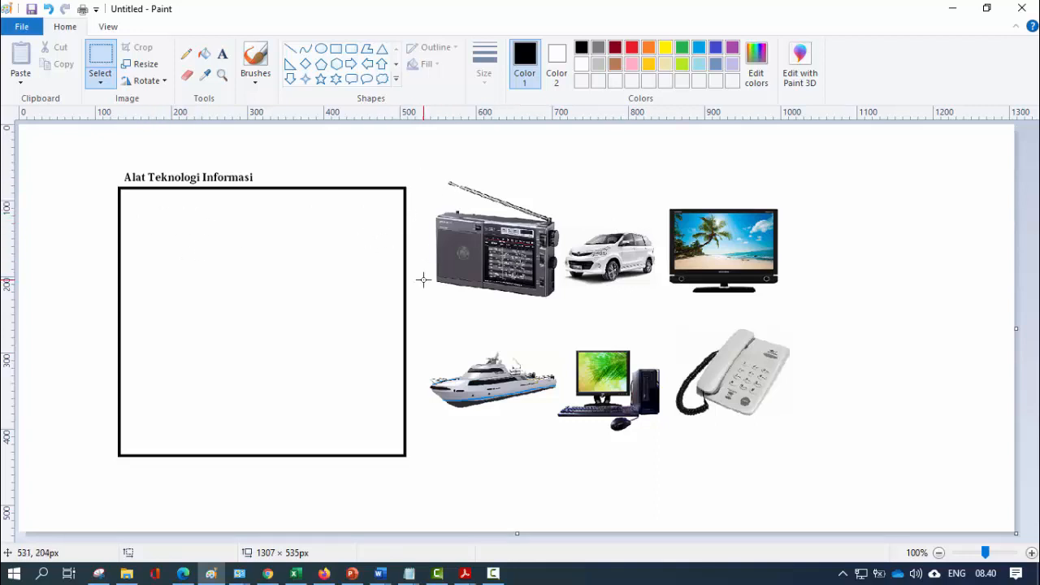
Select the radio with a rectangular selection about 177 × 182 px and move it into the frame's upper-left corner
left_click(100, 85)
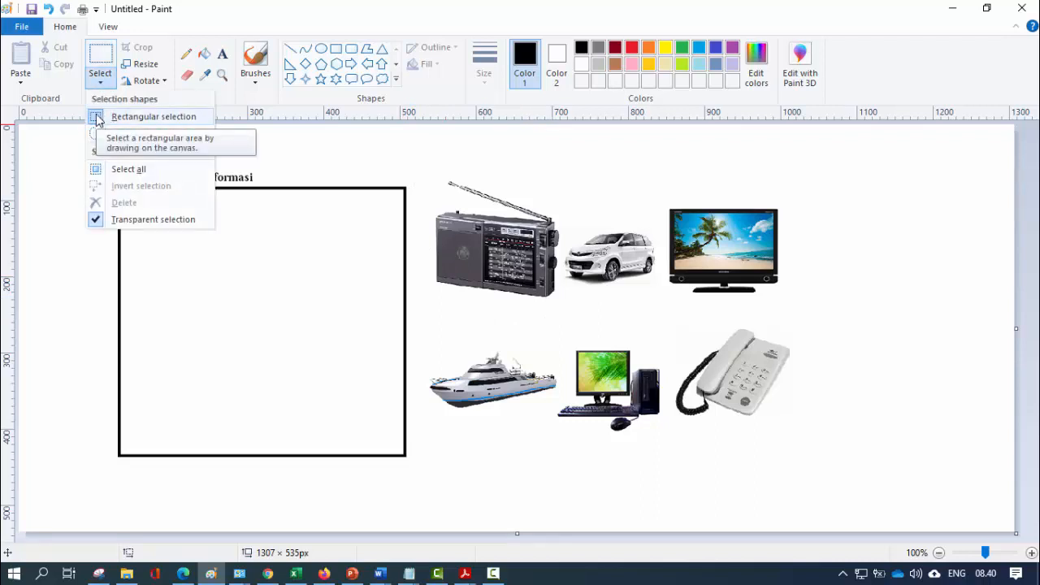
left_click(98, 118)
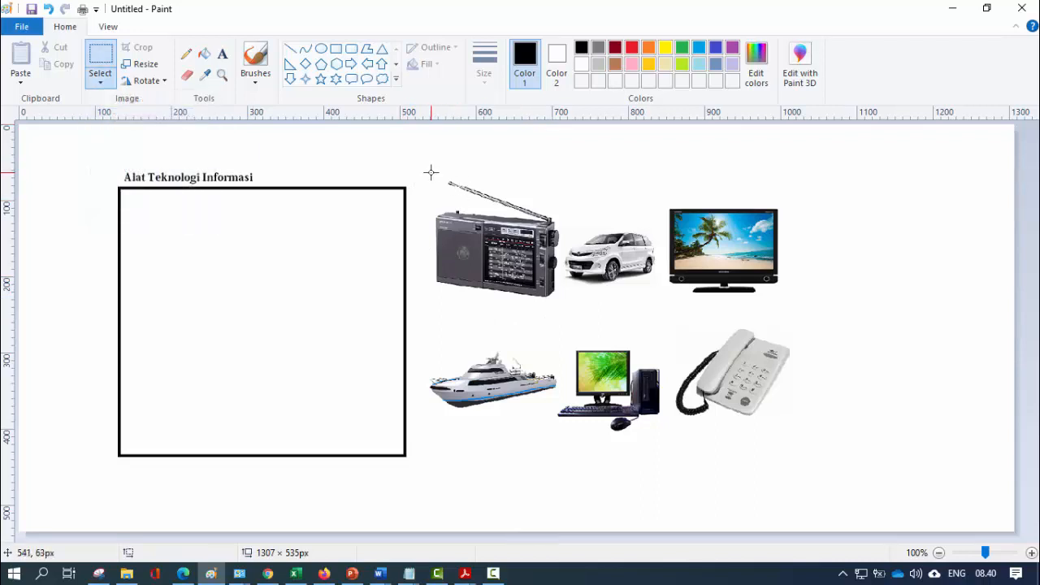
left_click_drag(431, 172, 566, 310)
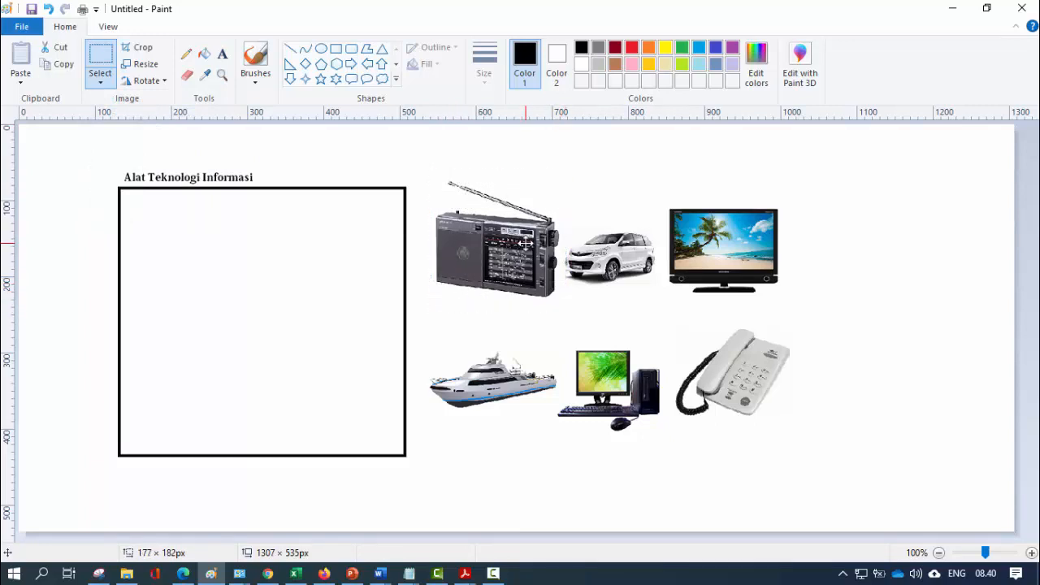
left_click_drag(526, 242, 218, 255)
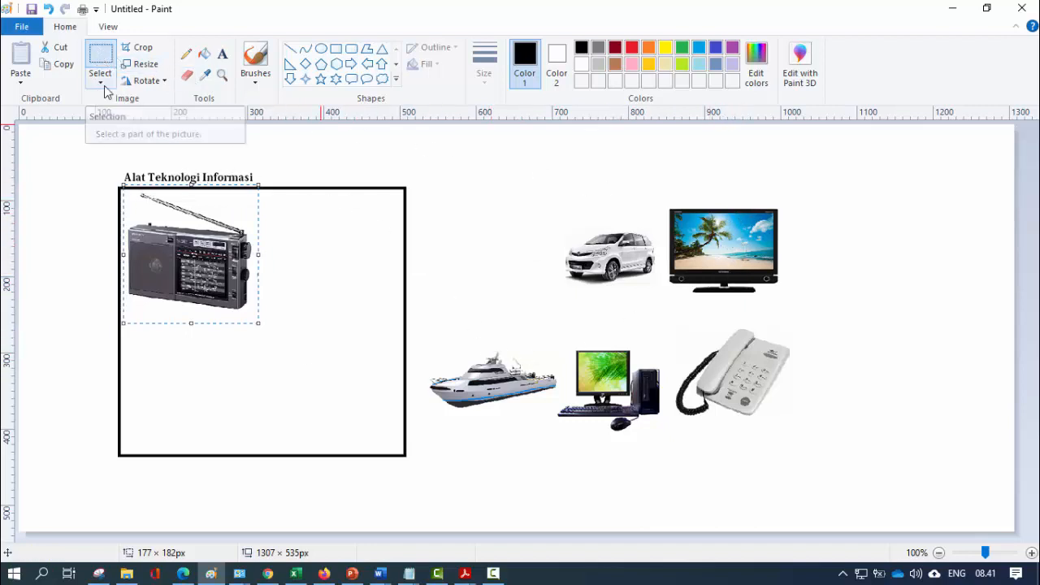
Select the television with a rectangle about 174 × 145 px and move it into the frame beside the radio
left_click(103, 52)
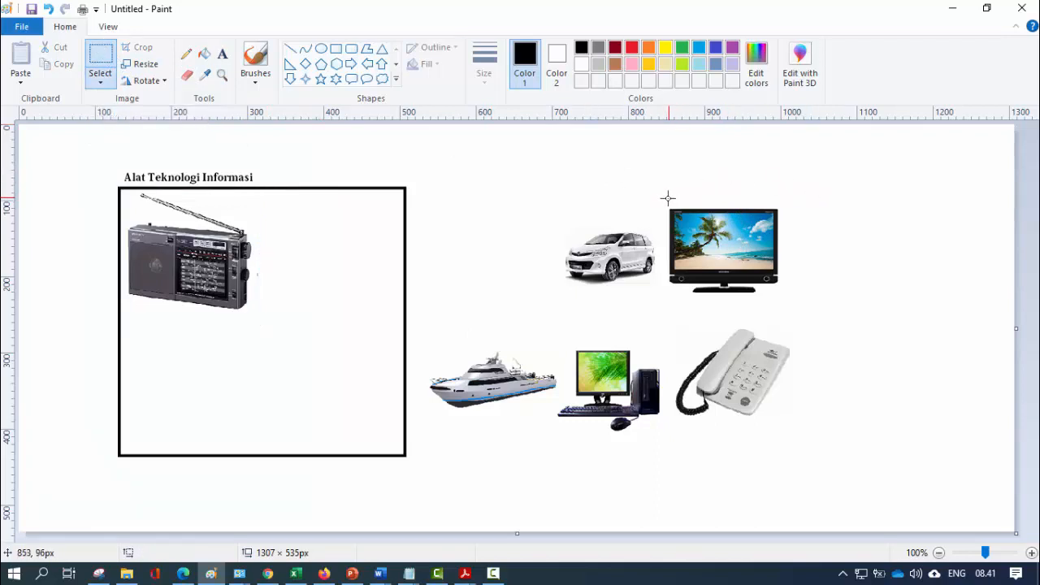
left_click(100, 83)
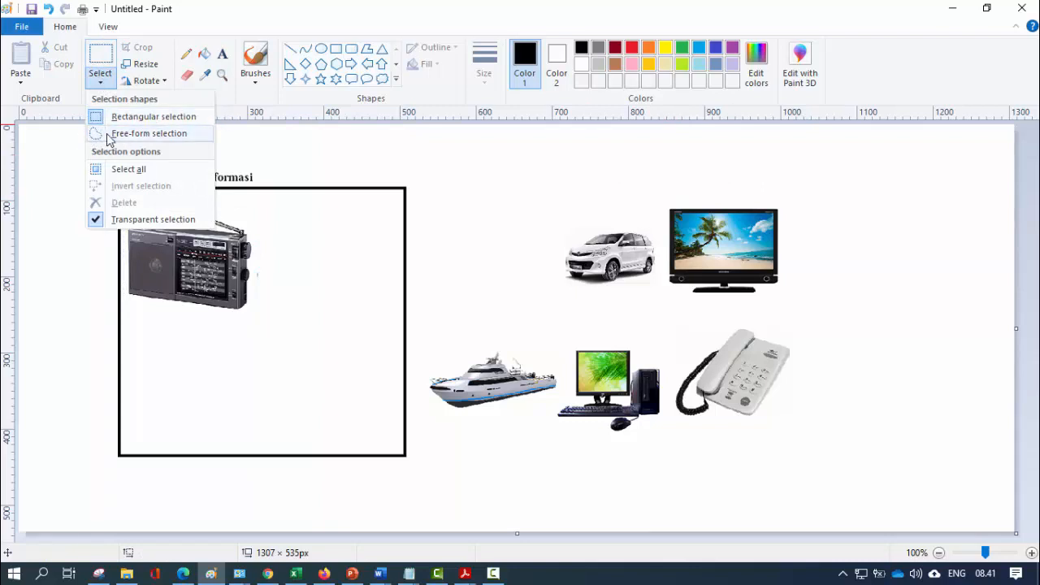
left_click(656, 202)
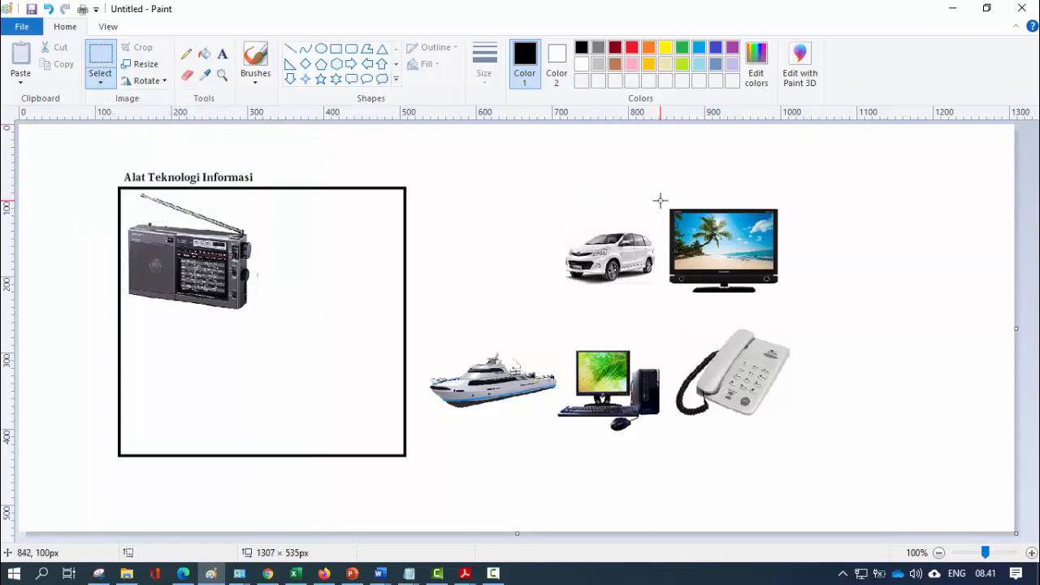
left_click_drag(658, 197, 799, 315)
left_click_drag(755, 236, 363, 242)
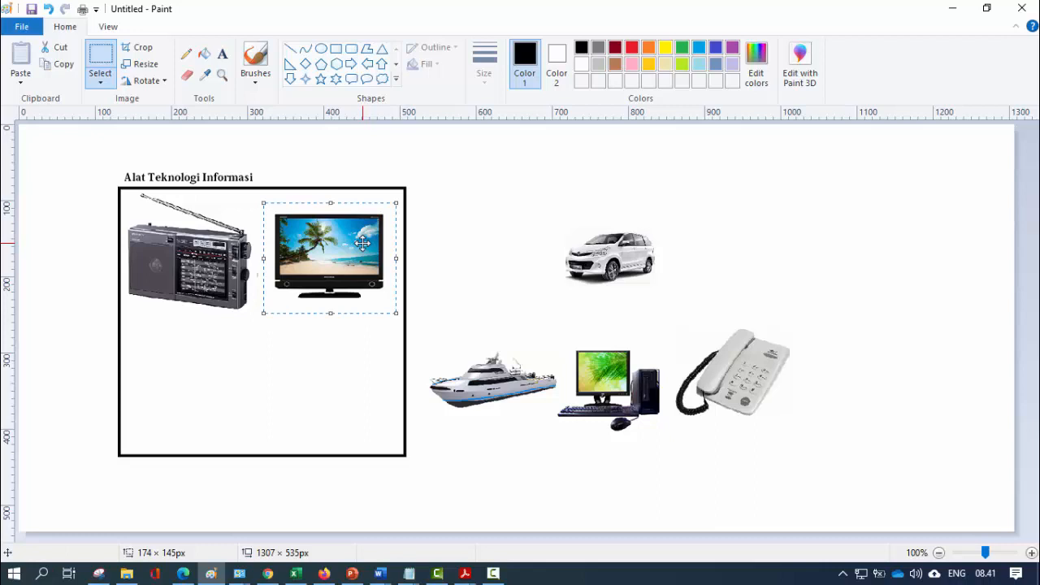
left_click(102, 57)
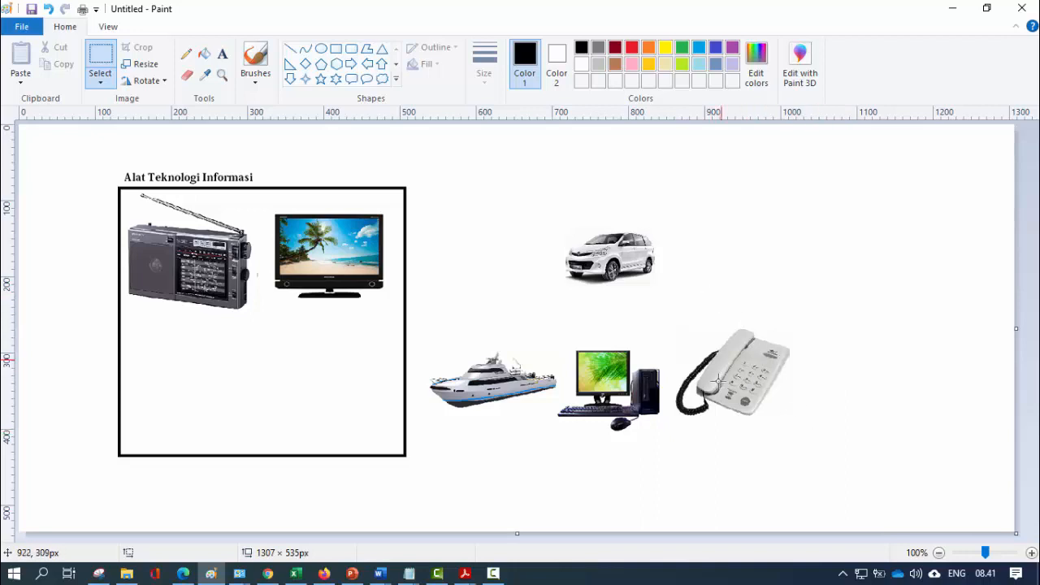
left_click_drag(814, 436, 695, 287)
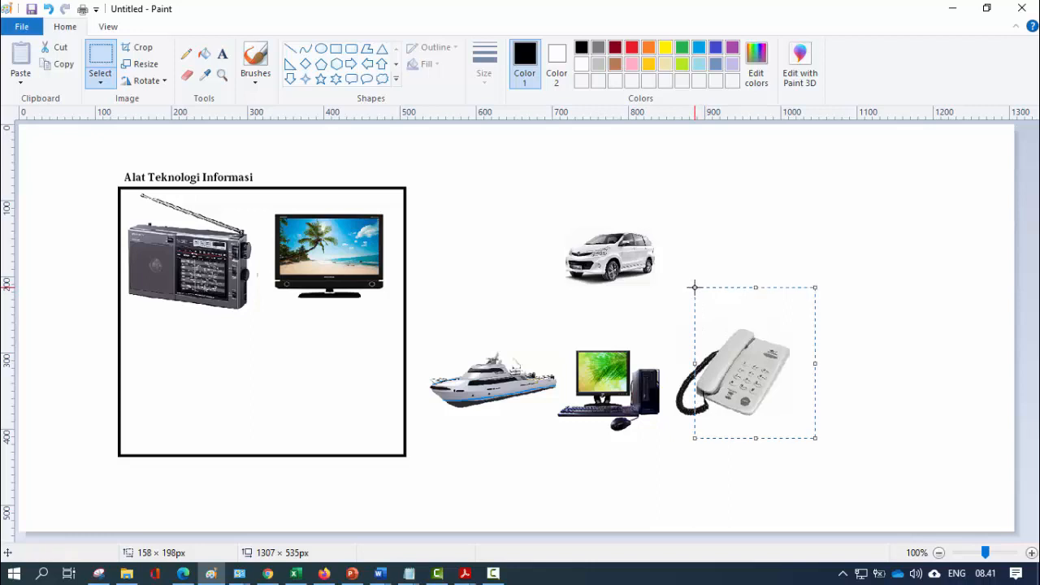
left_click_drag(772, 357, 403, 351)
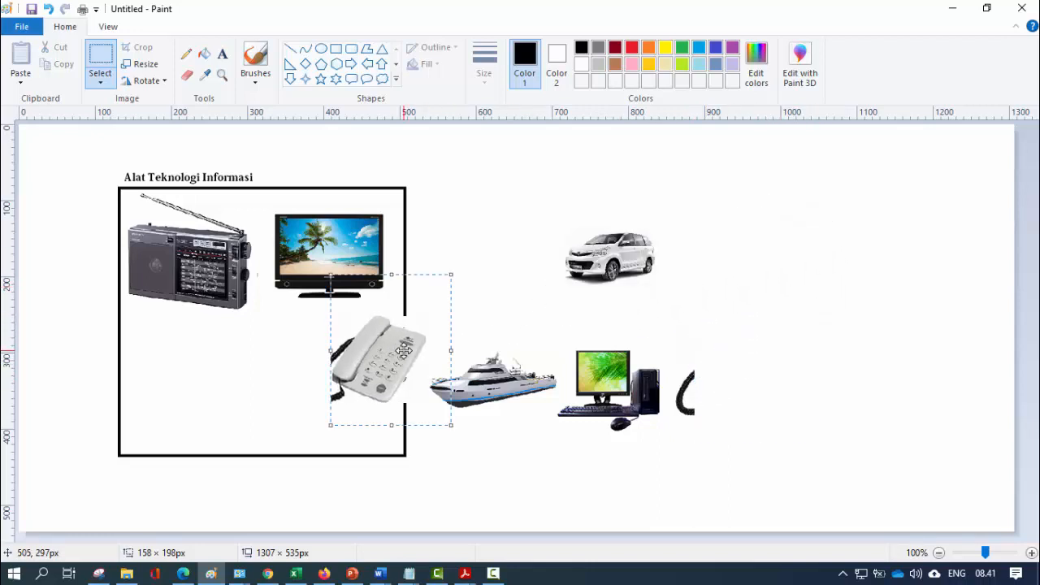
left_click(48, 9)
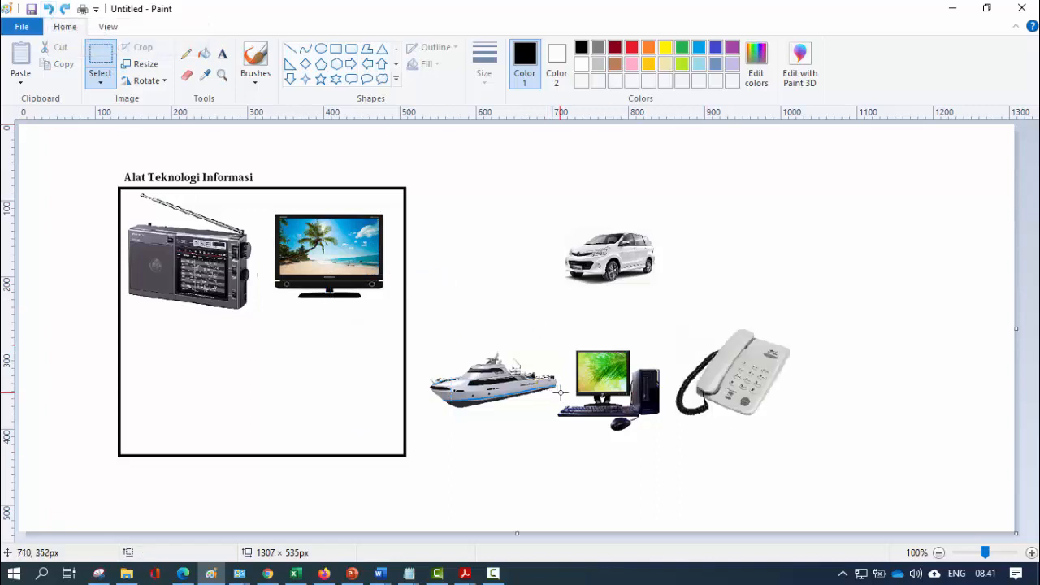
Select the whole telephone with a rectangle about 165 × 150 px and move it into the frame below the radio
left_click_drag(675, 312, 800, 426)
left_click_drag(762, 362, 816, 379)
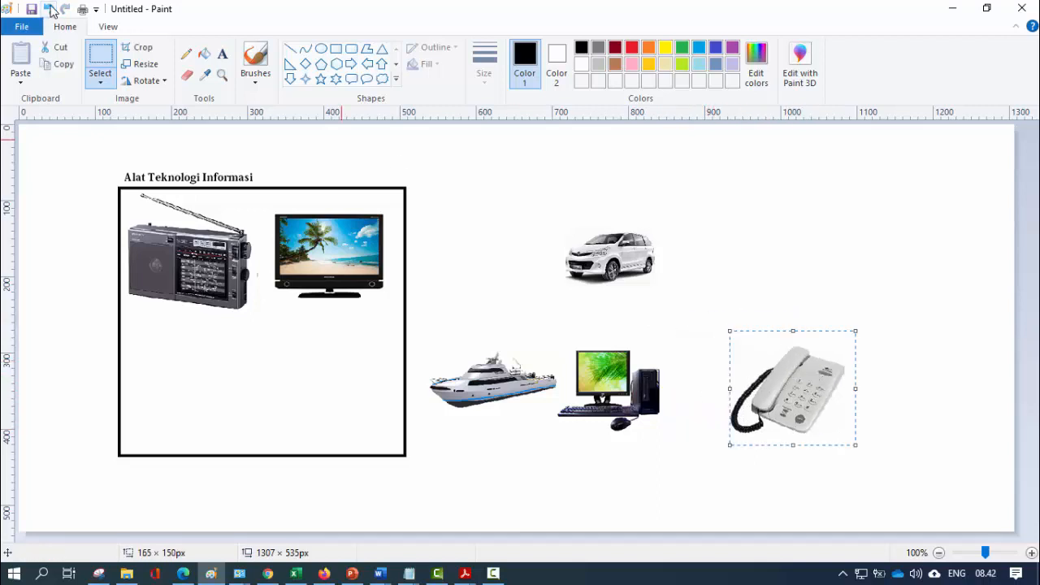
left_click_drag(814, 399, 207, 376)
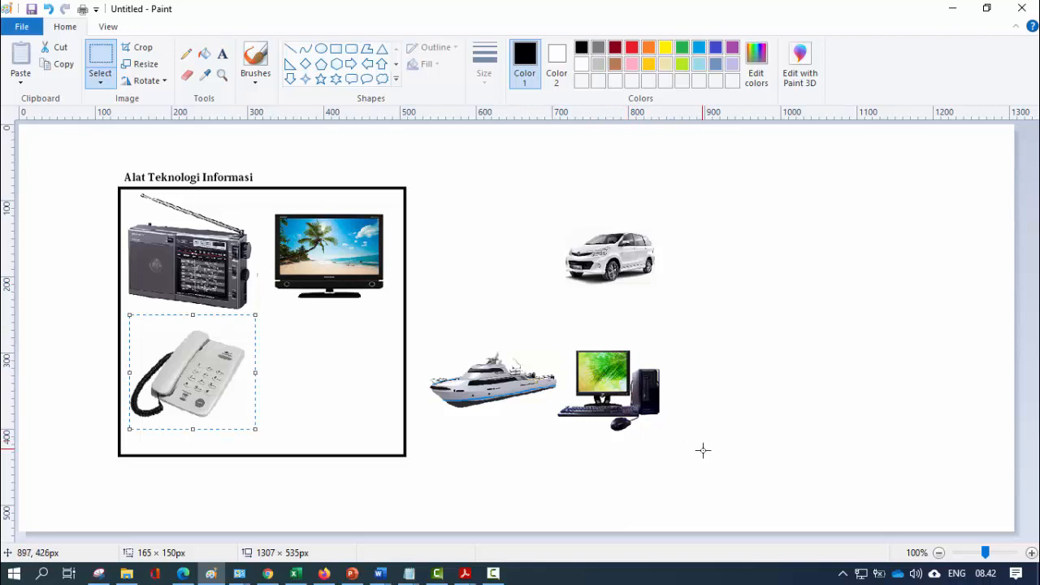
left_click_drag(631, 368, 554, 339)
left_click_drag(591, 378, 633, 377)
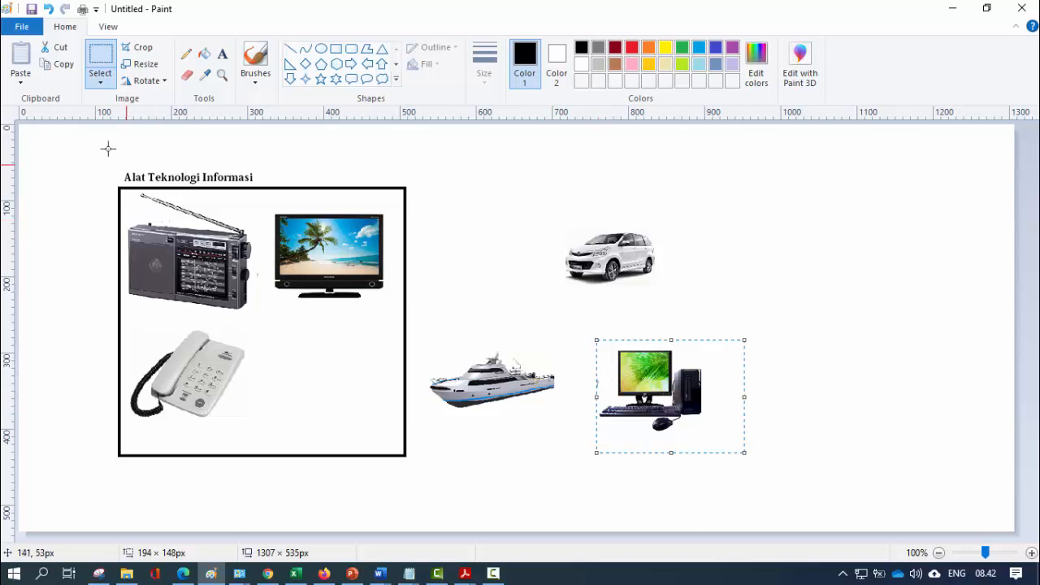
left_click(46, 10)
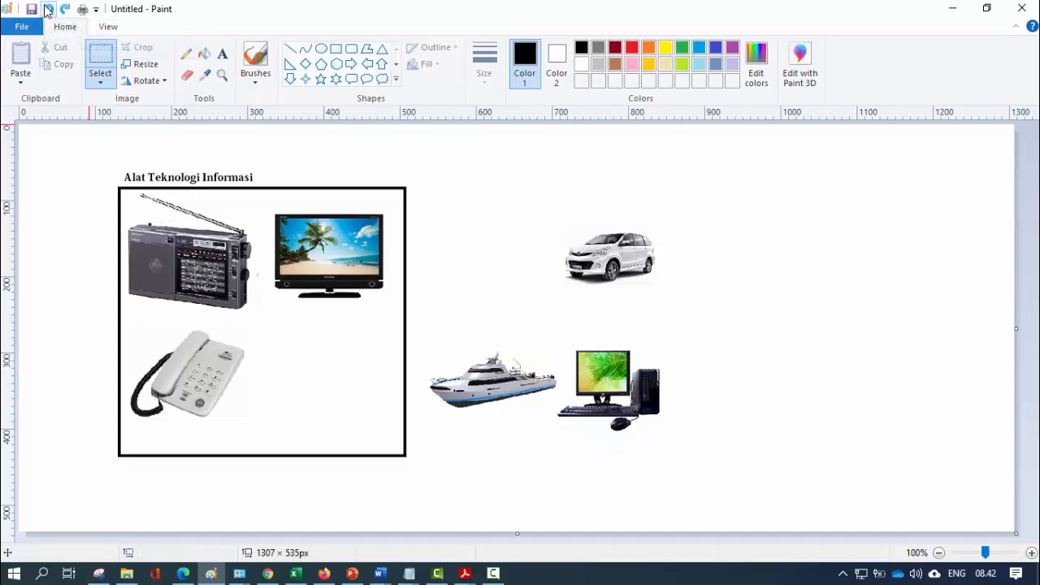
Outline the computer with a free-form selection and move it into the frame below the television
left_click(95, 84)
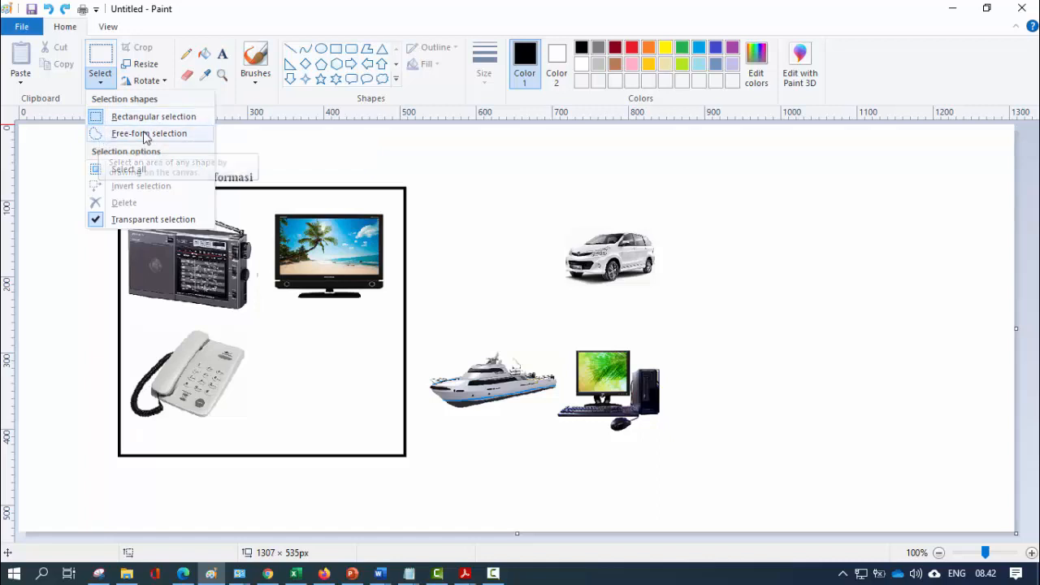
left_click(96, 138)
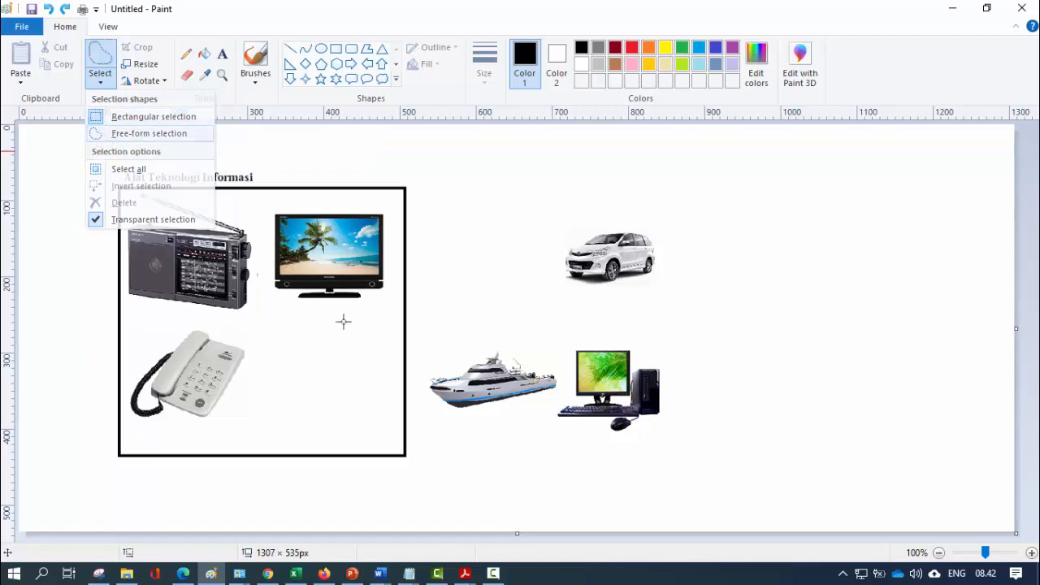
mouse_move(556, 399)
left_mouse_down()
mouse_move(582, 333)
mouse_move(635, 336)
mouse_move(678, 373)
mouse_move(682, 415)
mouse_move(657, 445)
mouse_move(610, 453)
mouse_move(552, 430)
mouse_move(561, 396)
left_mouse_up()
left_click_drag(613, 371, 328, 366)
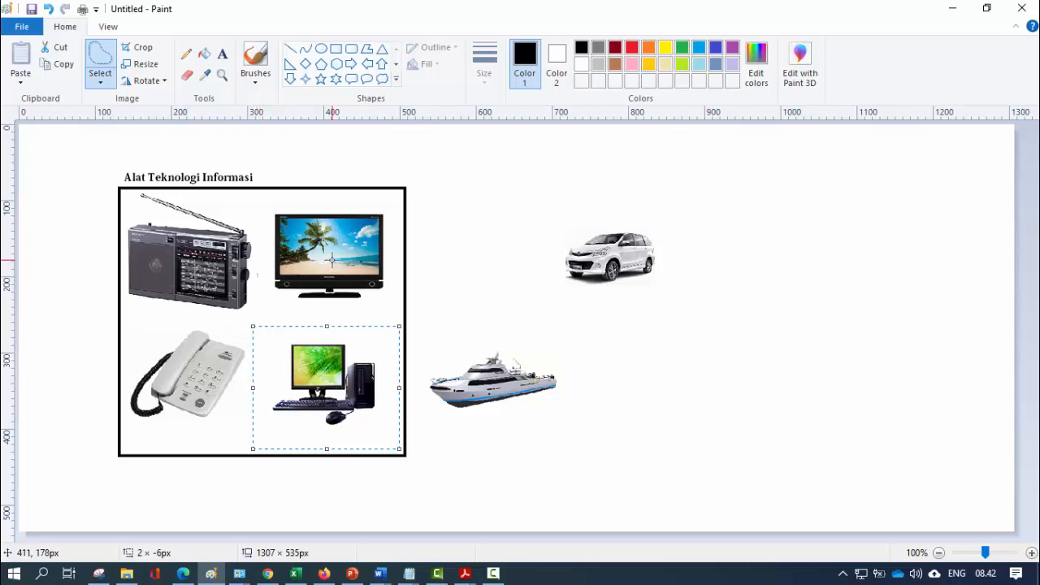
Add the text label "Radio" and position it just below the radio picture inside the frame
left_click(222, 55)
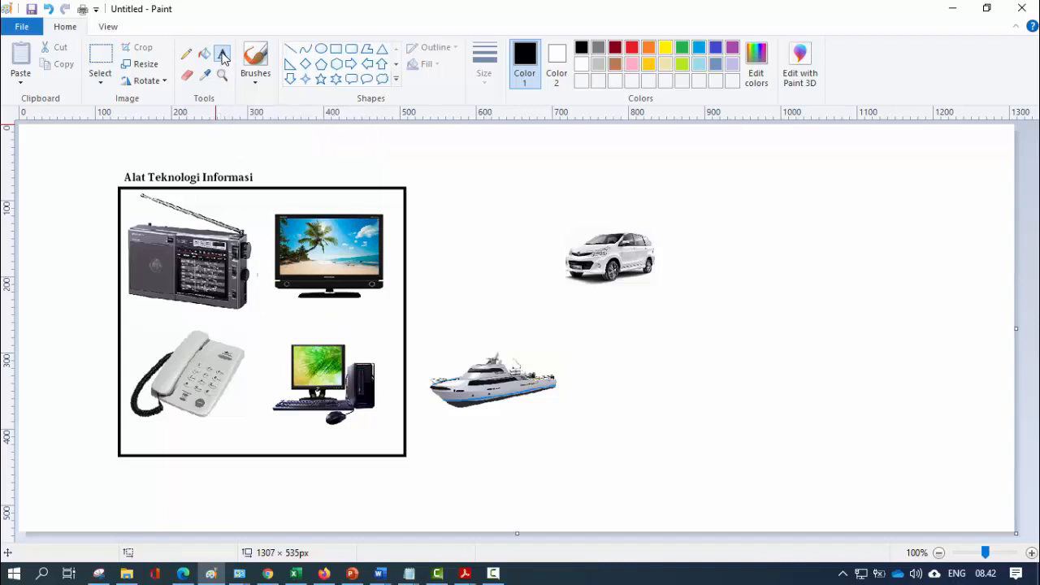
left_click(140, 305)
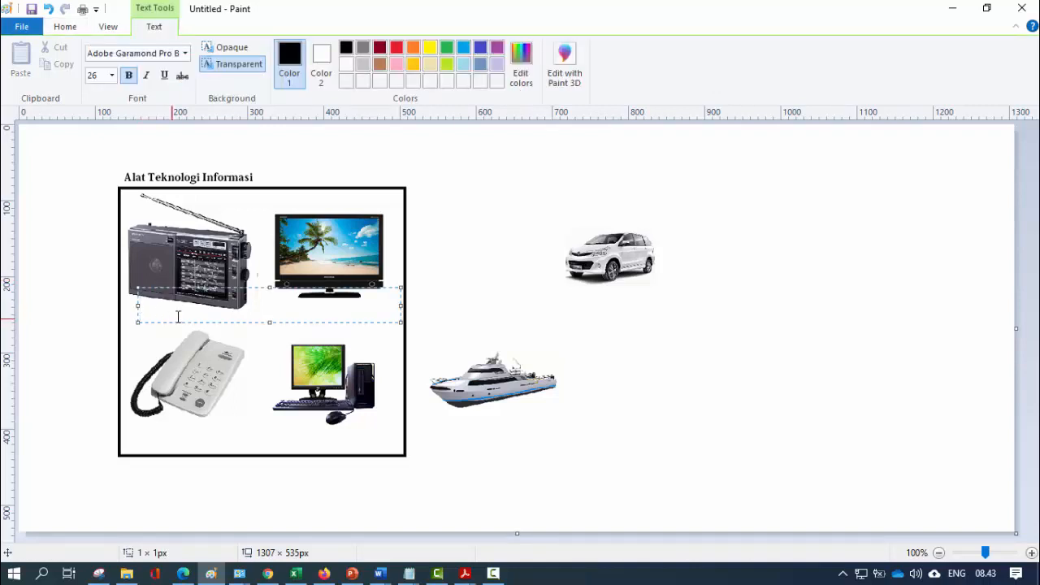
type("Radio")
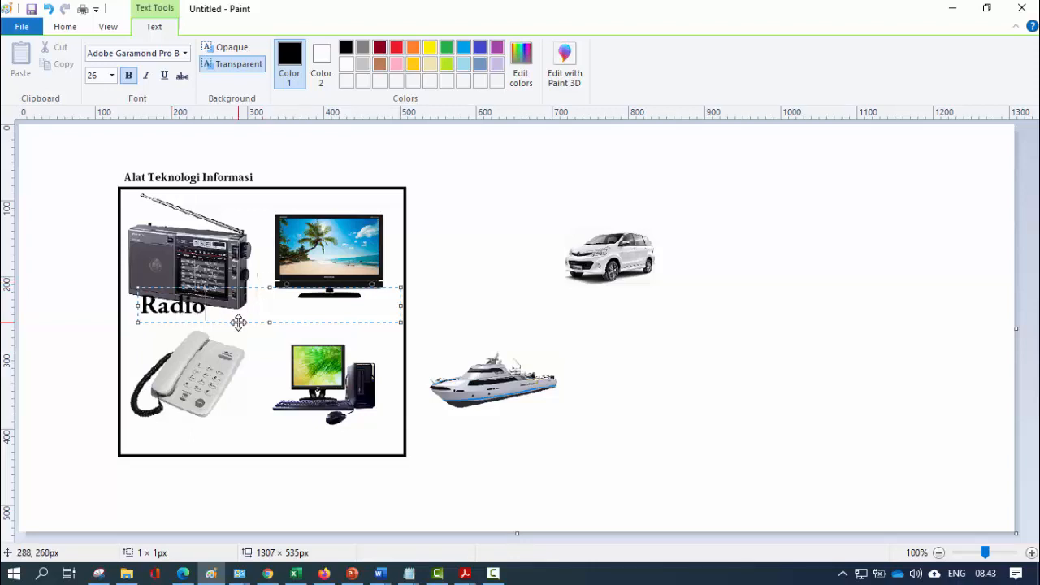
left_click_drag(238, 324, 235, 336)
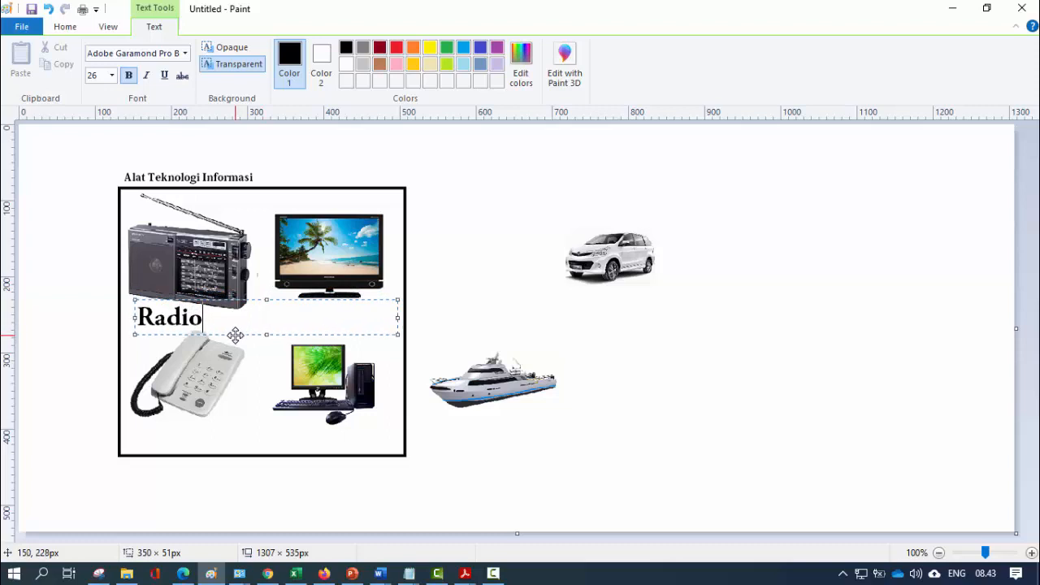
left_click(486, 291)
Add the text label "TV" below the television and shift it to sit centred under the picture
left_click_drag(279, 297, 389, 323)
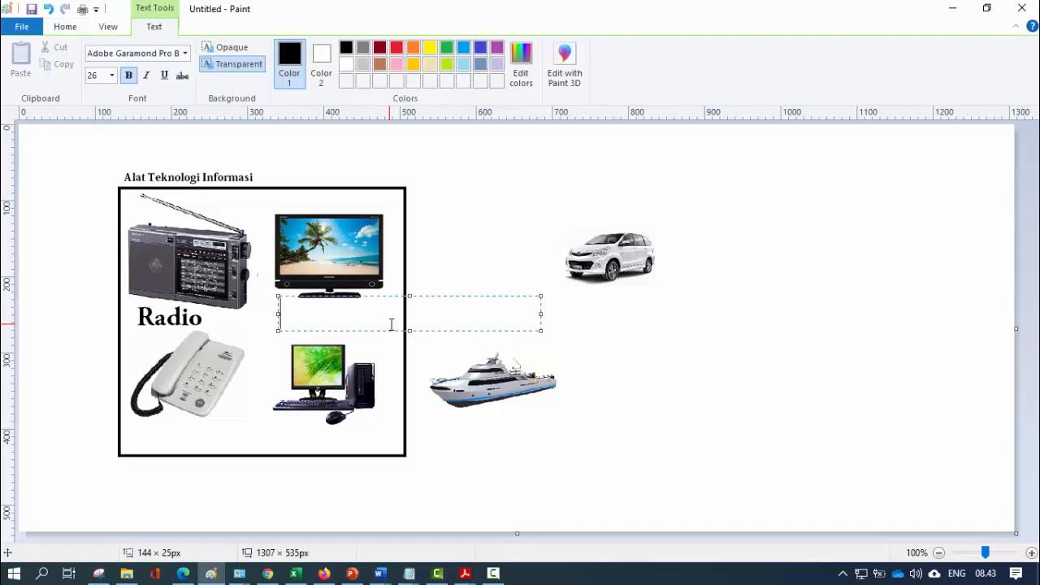
type("TV")
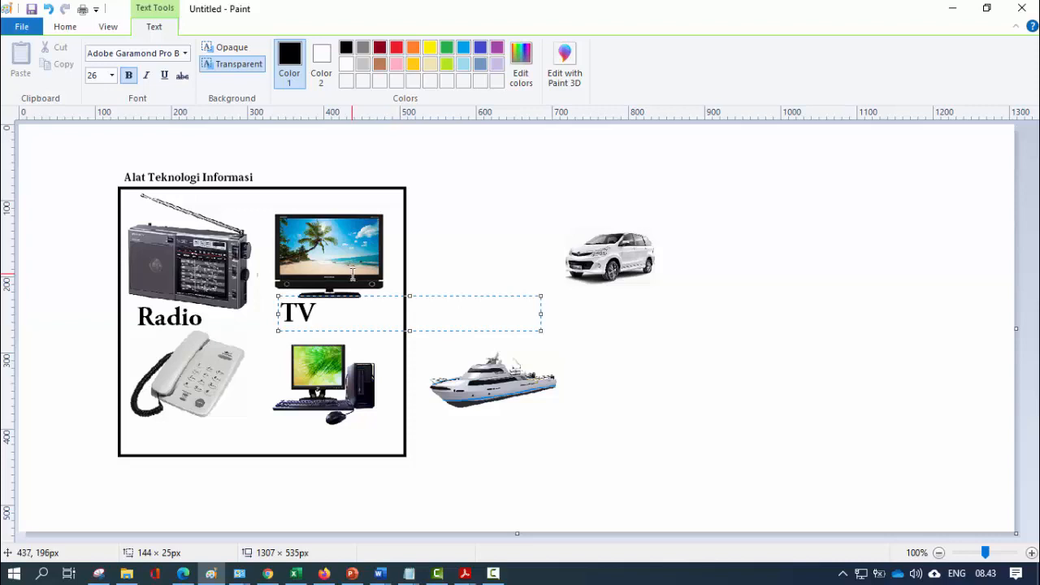
left_click_drag(354, 297, 388, 297)
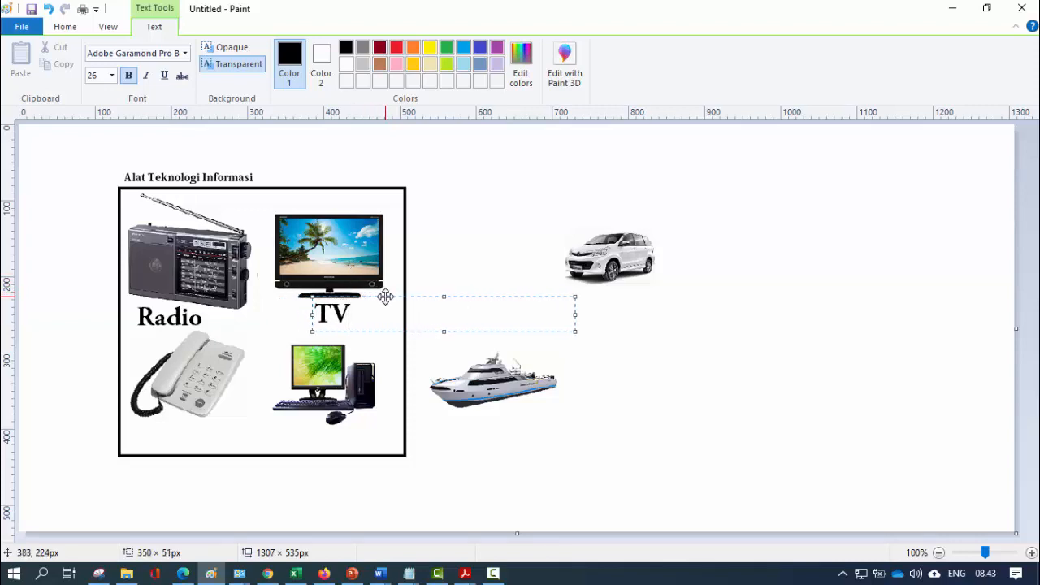
left_click(132, 437)
Add the text label "Telepon" below the telephone picture inside the frame
left_click(132, 436)
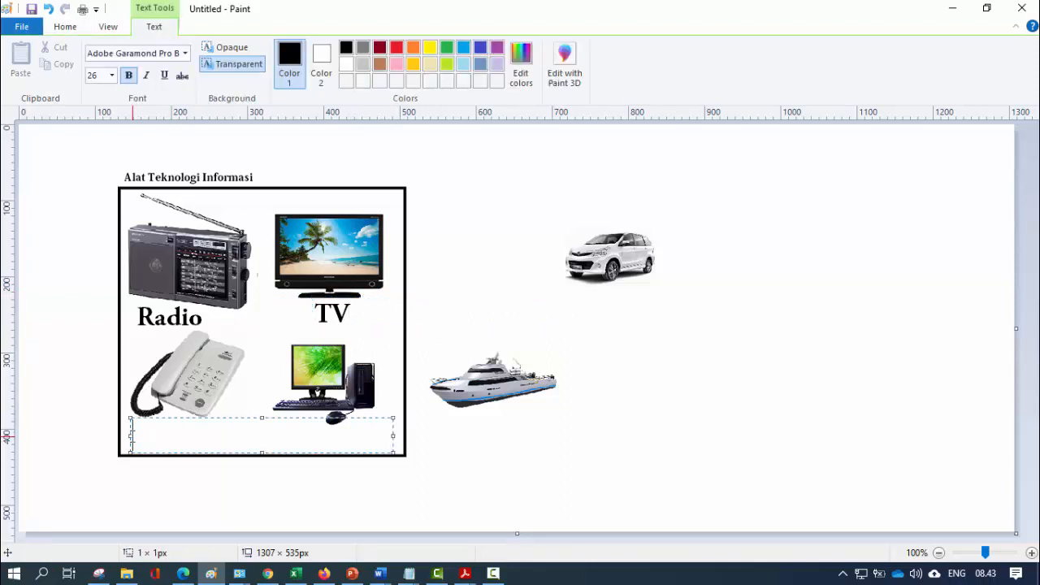
type("Telepon")
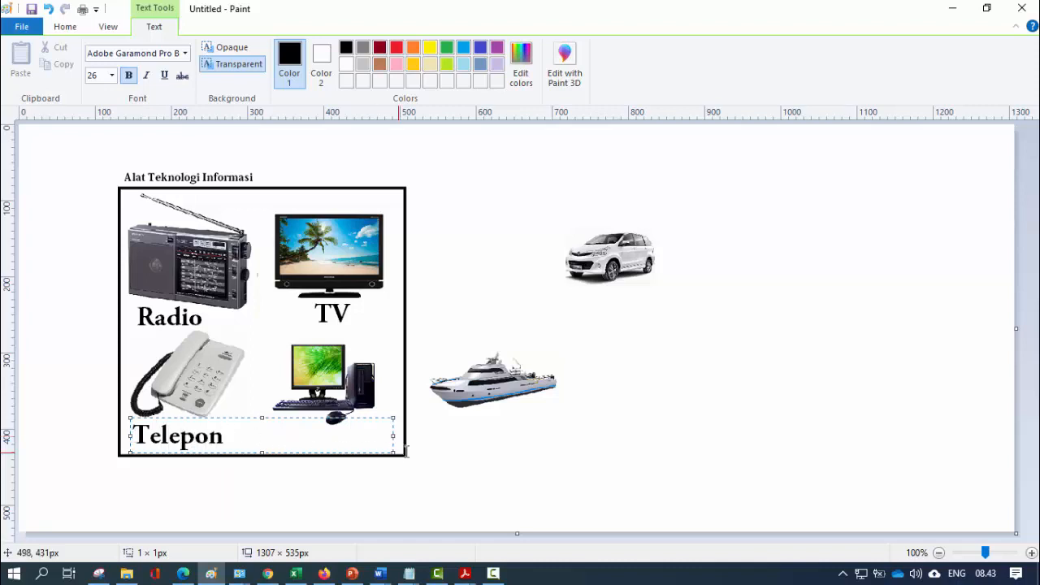
left_click(480, 470)
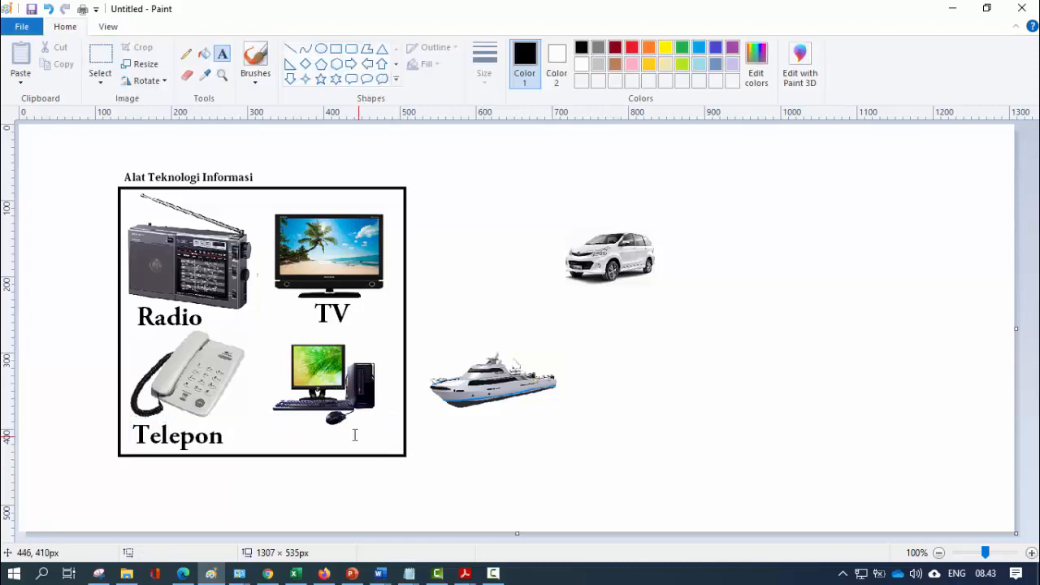
Add the text label "Komputer" below the computer picture inside the frame
left_click(278, 431)
type("K")
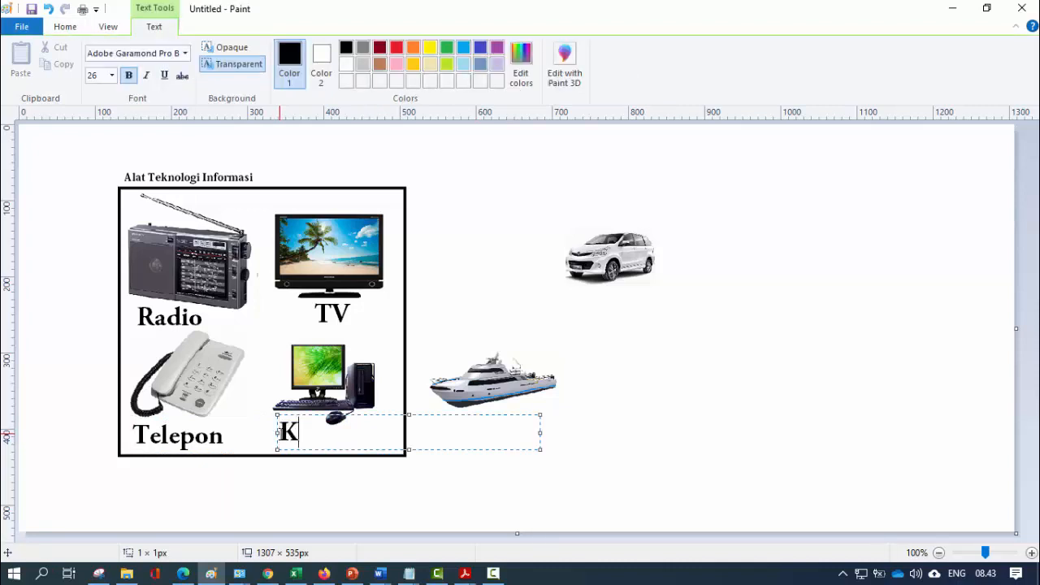
type("omputer")
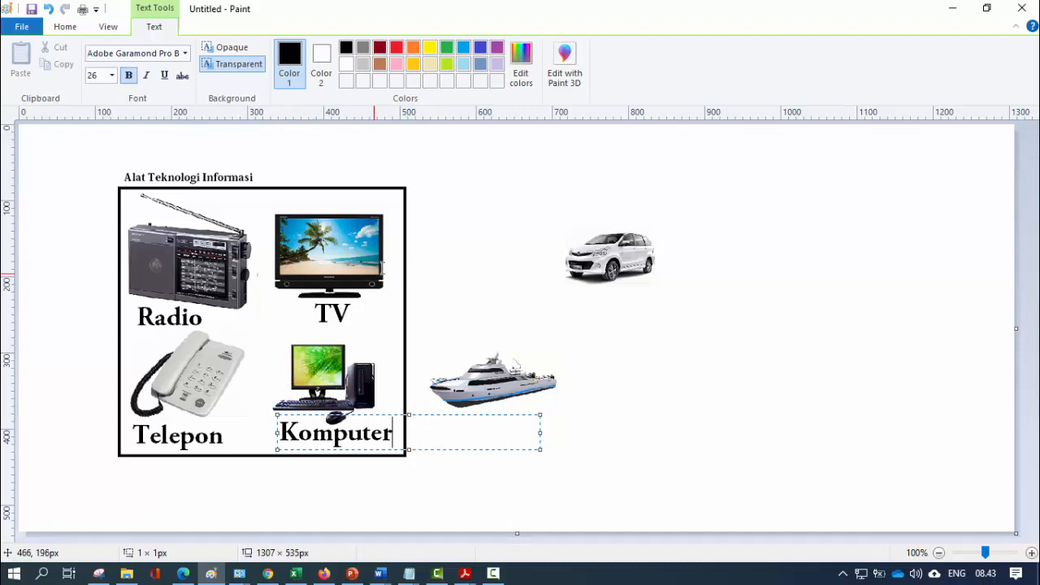
left_click(447, 224)
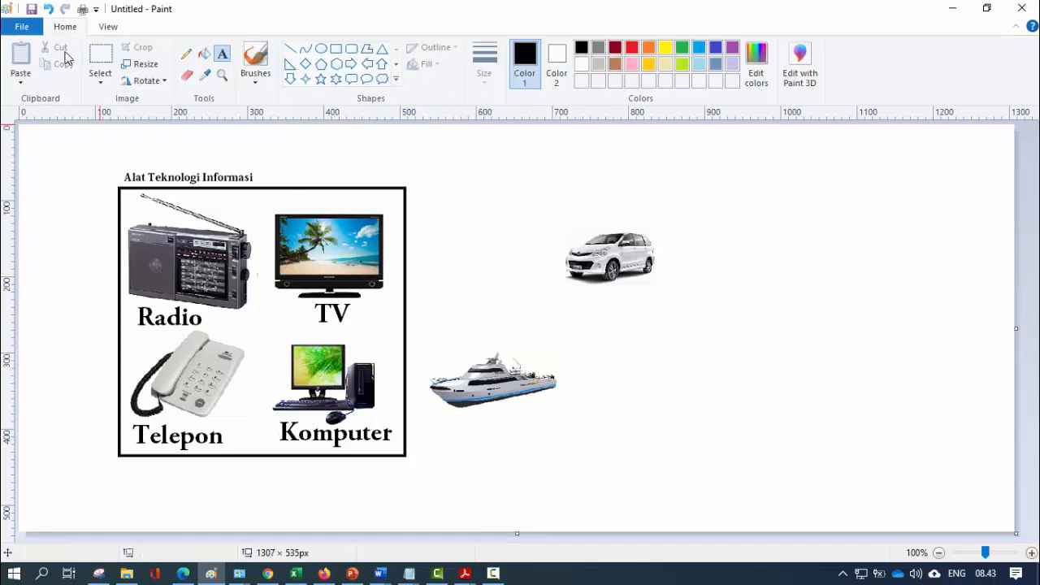
Save the picture as a PNG in the kelas 1 folder, named with the student's first name followed by "Kelas 1"
left_click(31, 10)
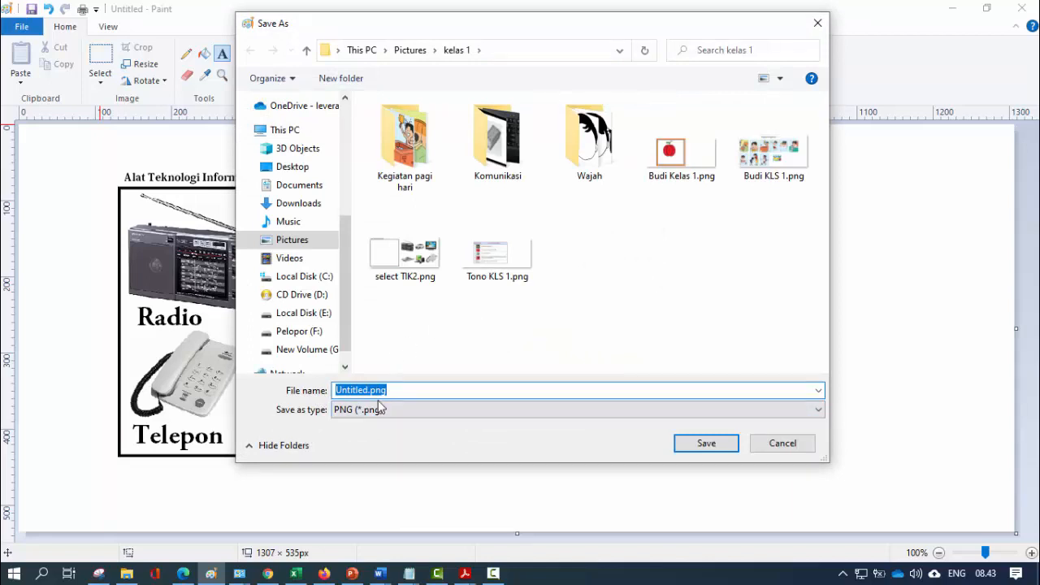
left_click(414, 390)
double_click(349, 389)
left_click_drag(421, 389, 271, 391)
type("Tono")
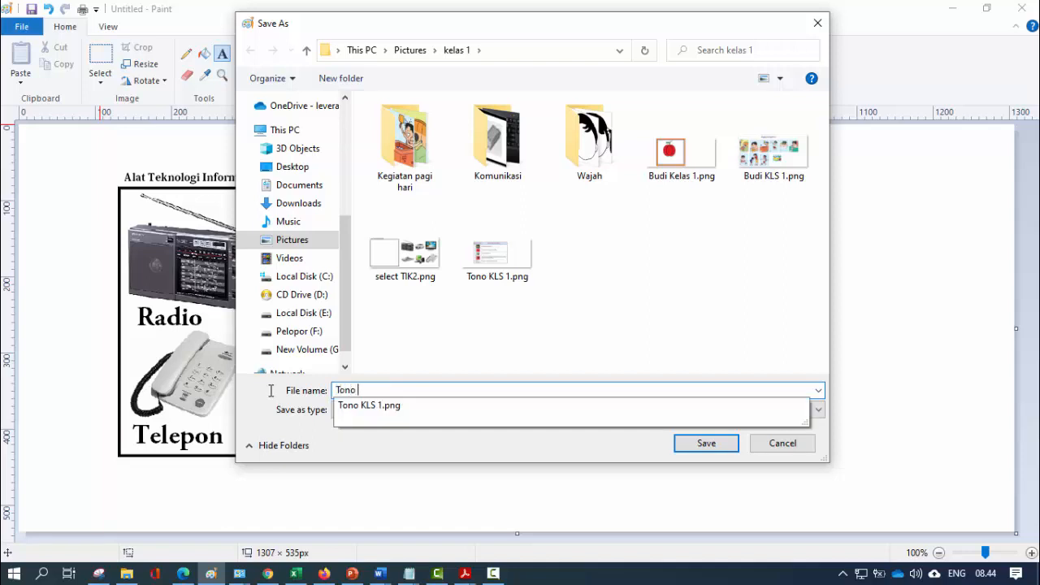
type(" K")
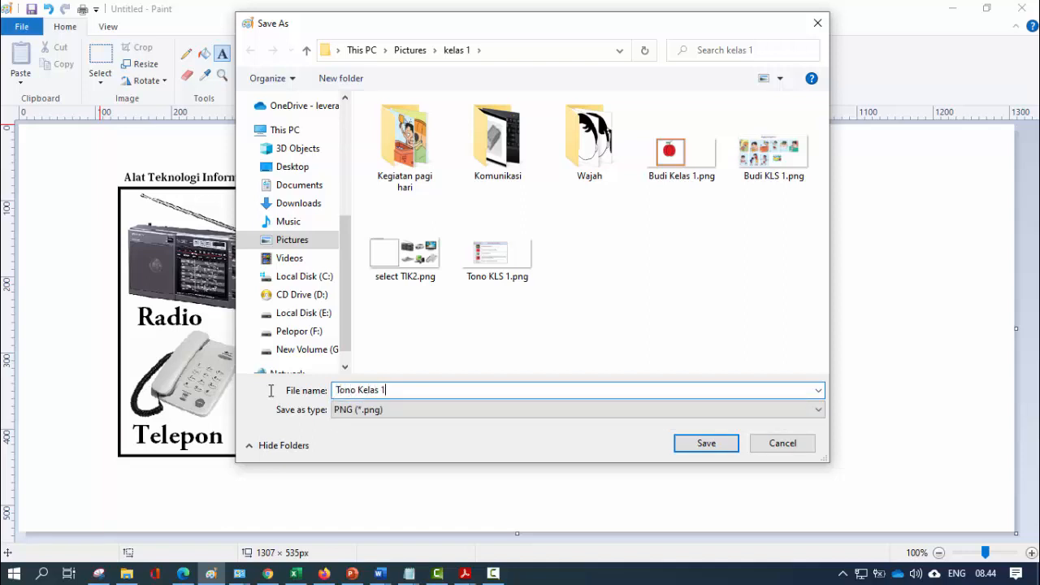
type("elas 1")
left_click(705, 446)
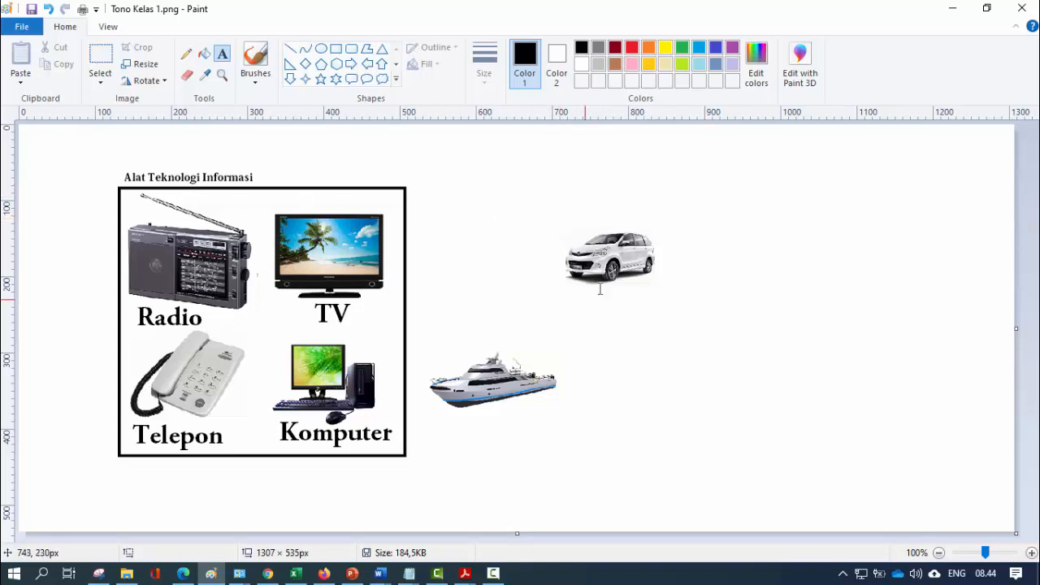
left_click(100, 78)
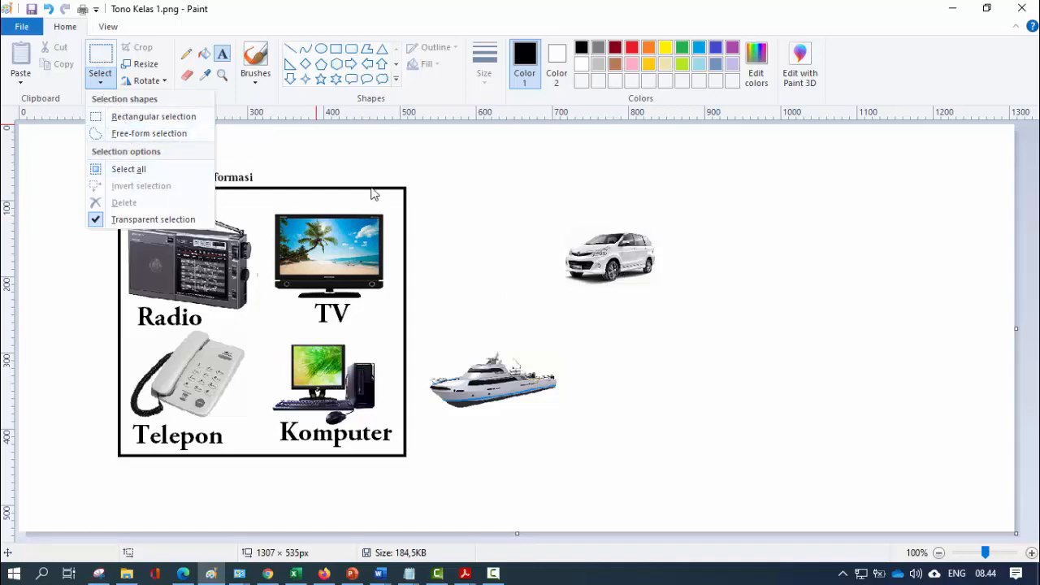
left_click(473, 211)
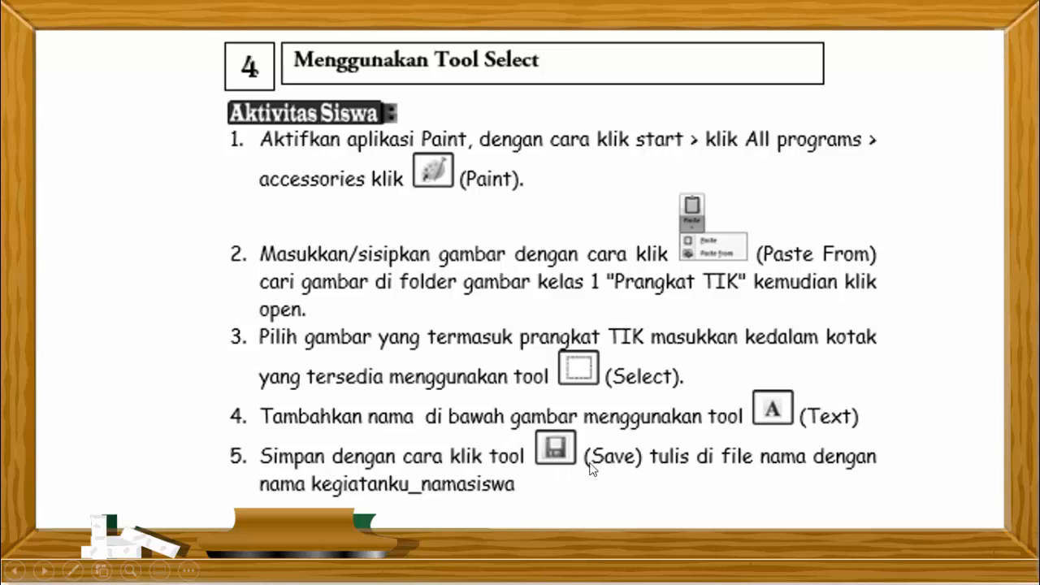
left_click(684, 413)
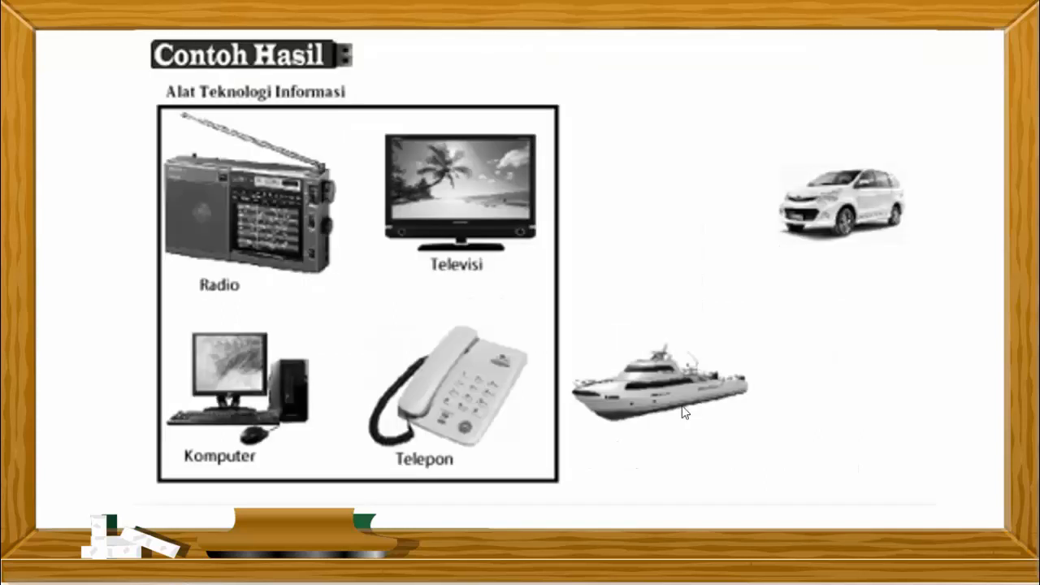
left_click(684, 413)
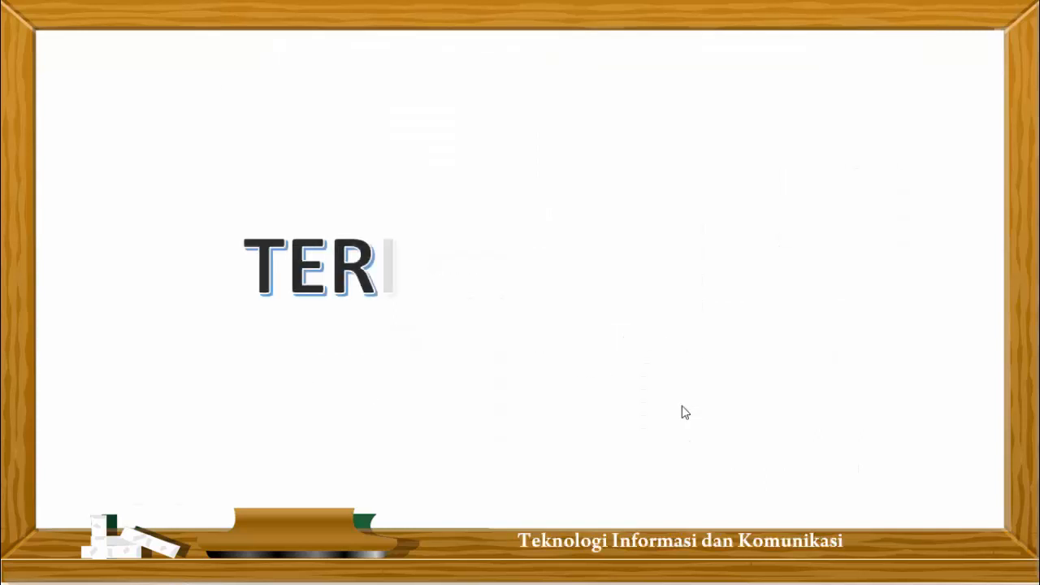